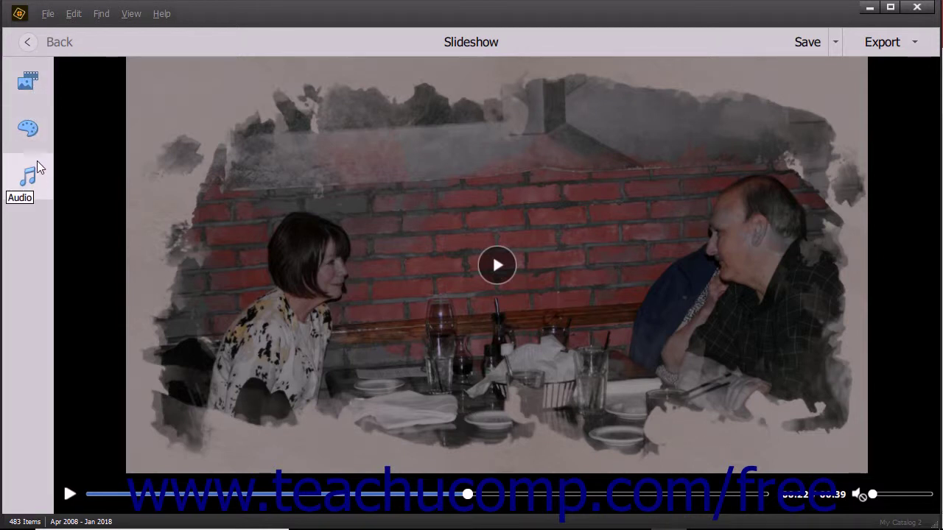
Step: Open the Media panel showing the seven slideshow items, including the Memories title slide
click(34, 90)
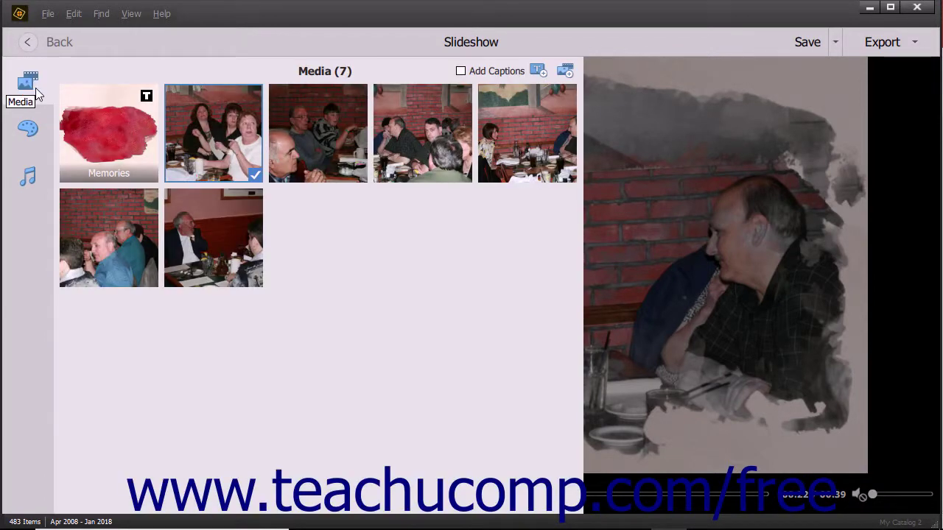
Step: Toggle the Media panel, practise selecting photos (third, fifth and seventh, then second through fifth), and clear the selection
click(36, 92)
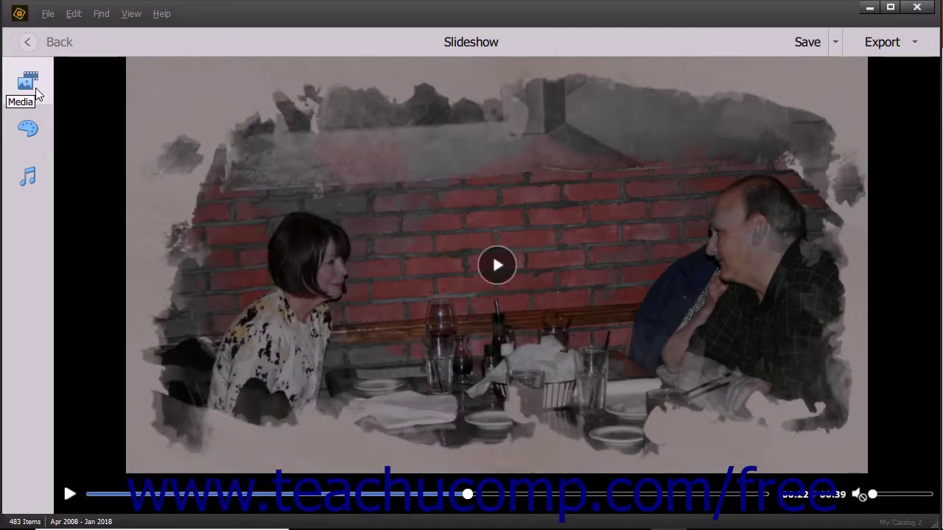
click(36, 92)
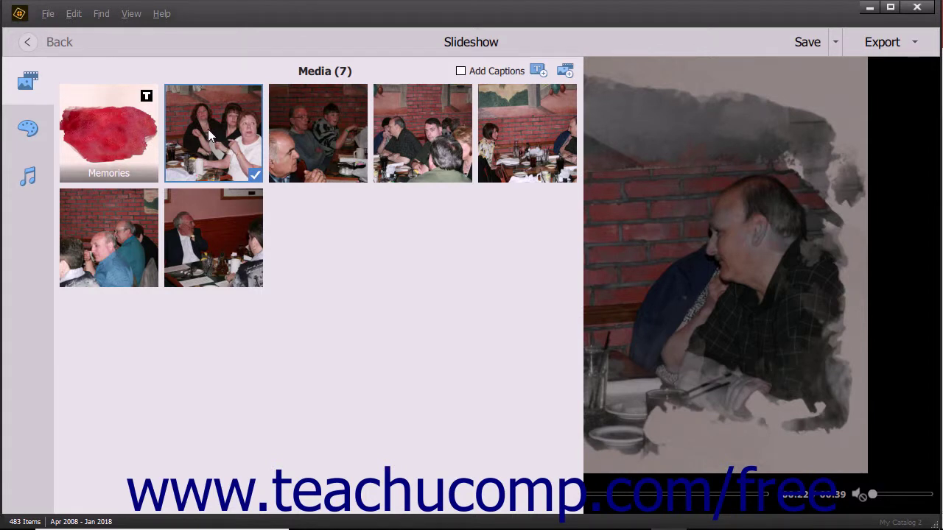
click(310, 131)
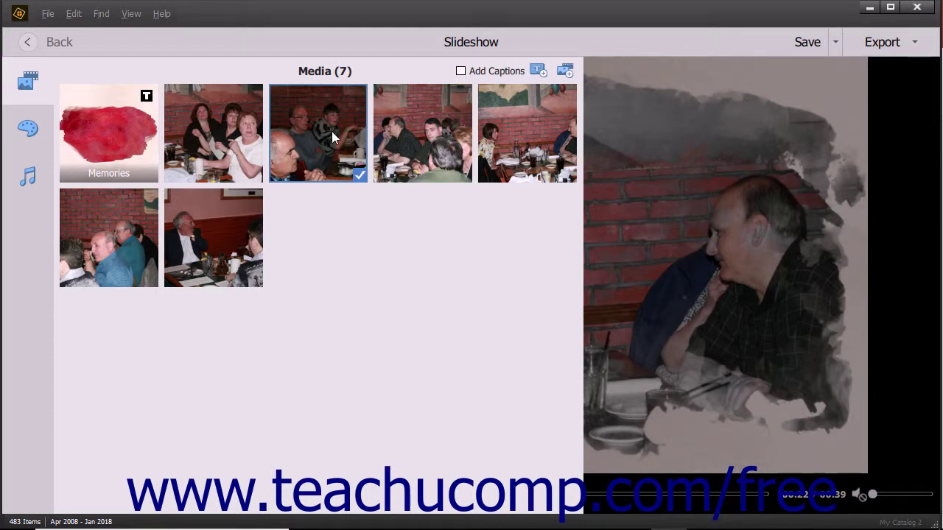
ctrl+click(505, 132)
ctrl+click(215, 230)
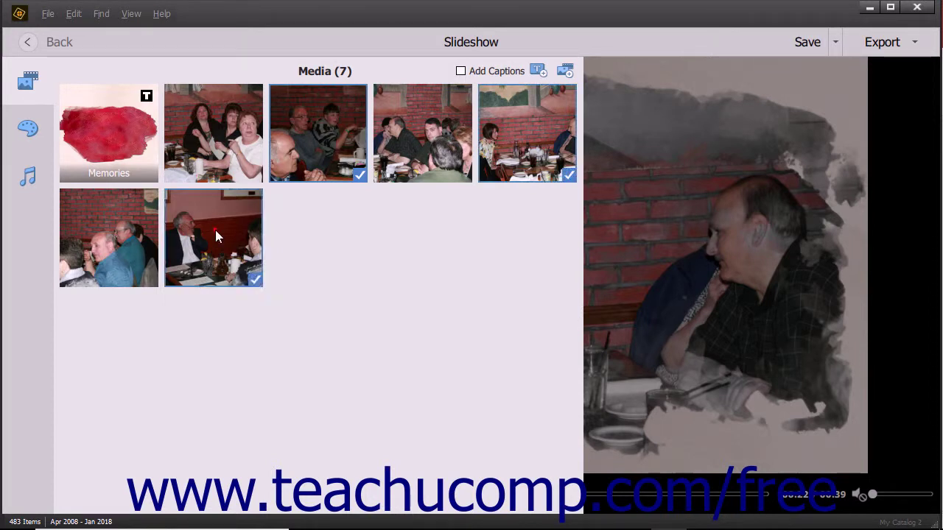
click(233, 149)
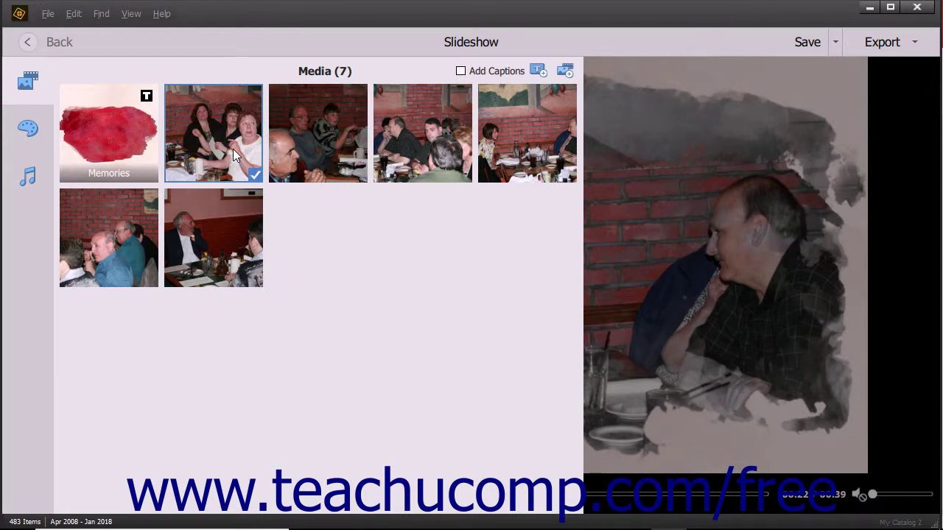
shift+click(507, 139)
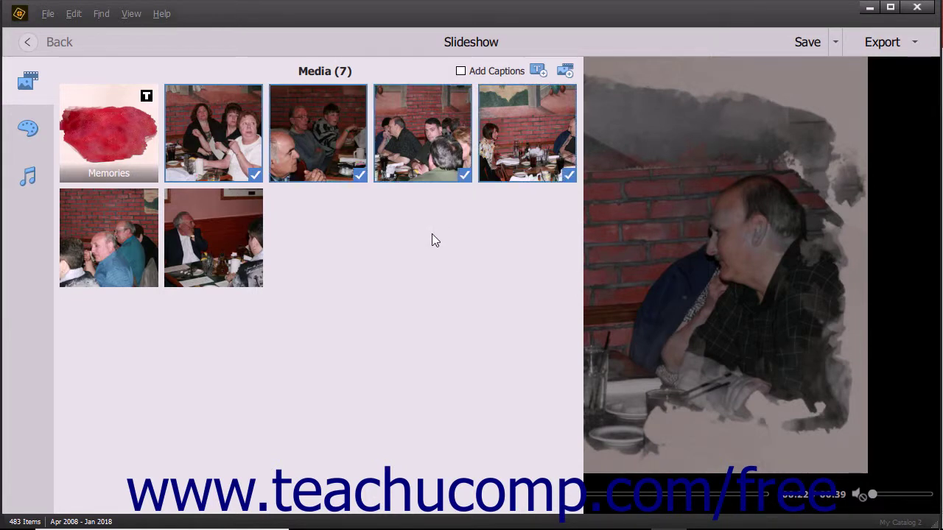
click(226, 160)
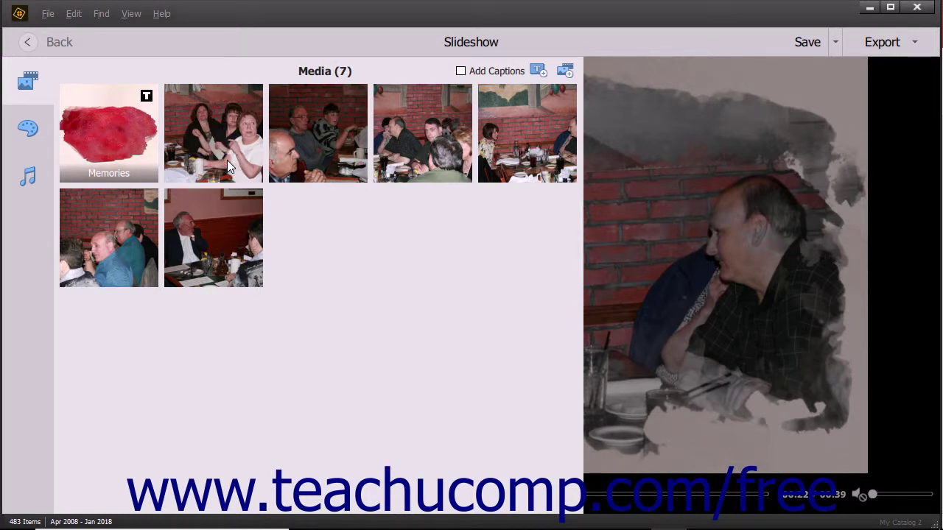
Step: Drag the second photo, the women at the table, to last place
click(227, 160)
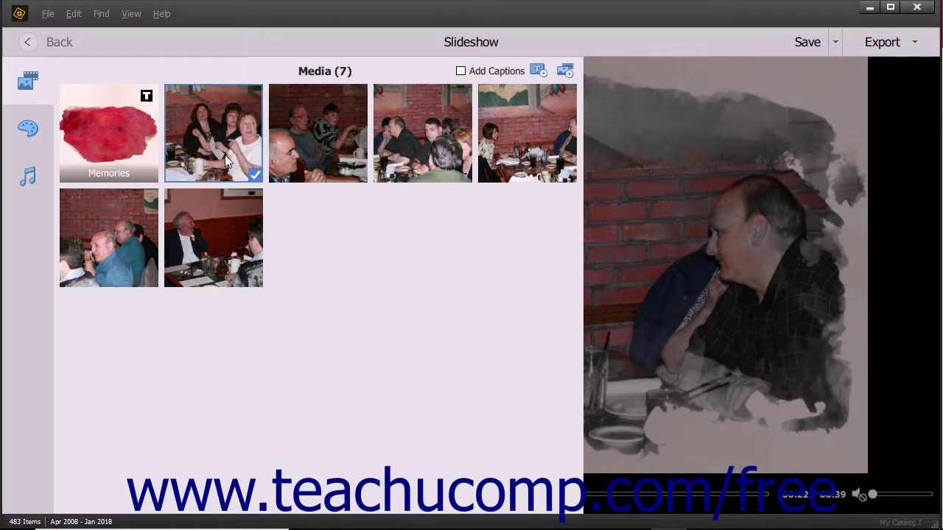
drag(226, 156, 285, 246)
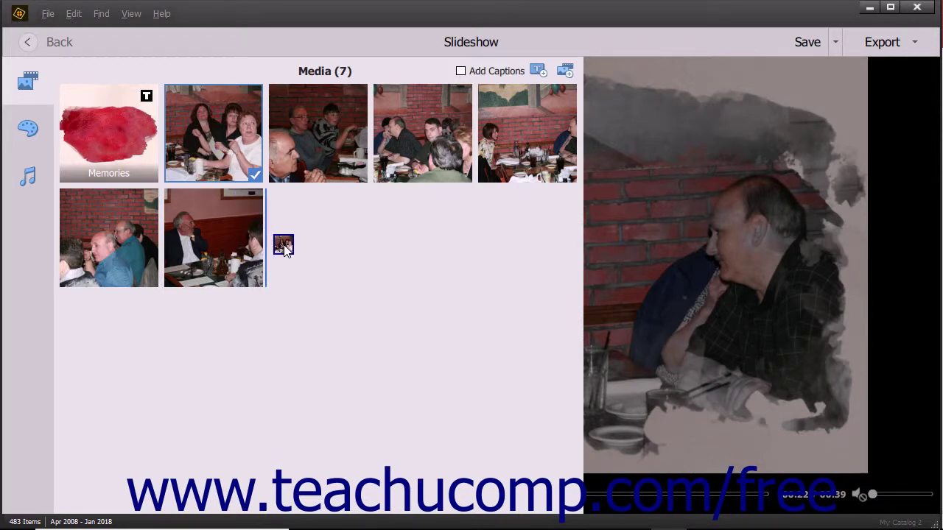
drag(285, 246, 285, 246)
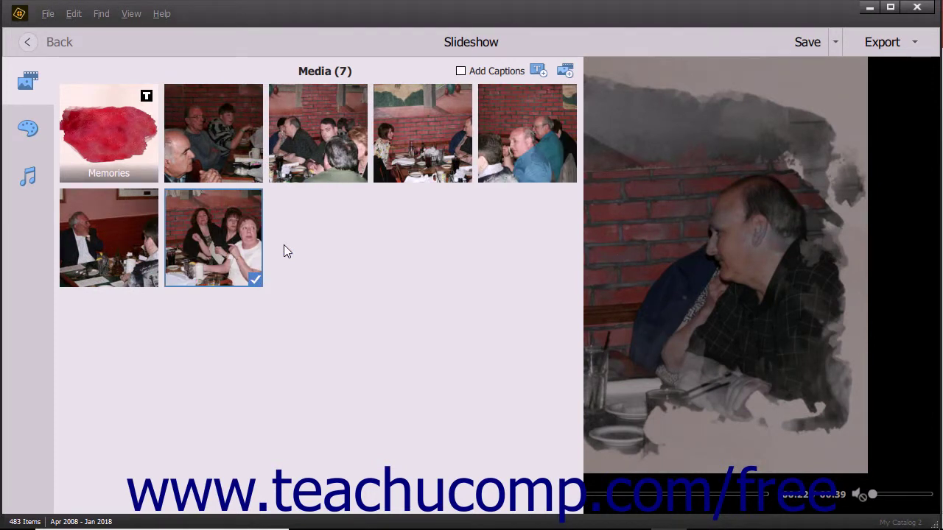
Step: Open Add Photos and Videos from Organizer, try Media from the Grid, return to All Media, and check Advanced
click(565, 72)
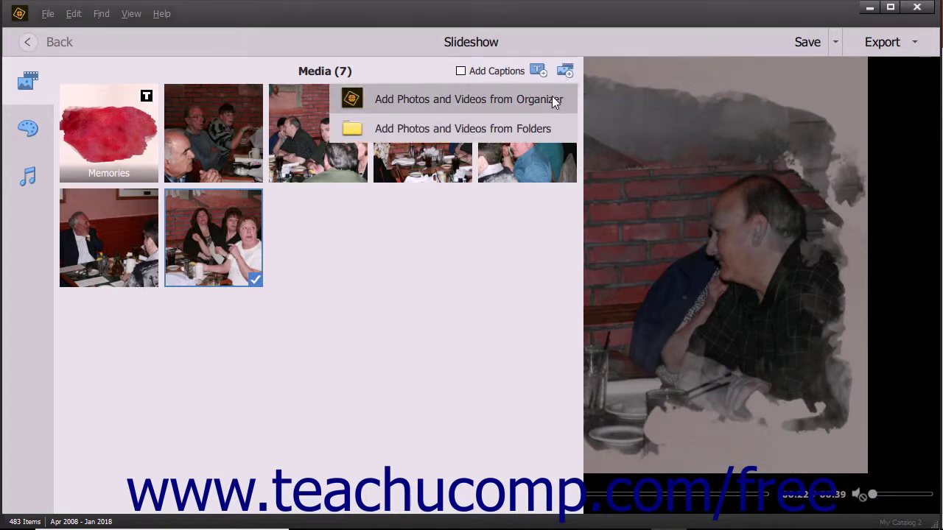
click(553, 101)
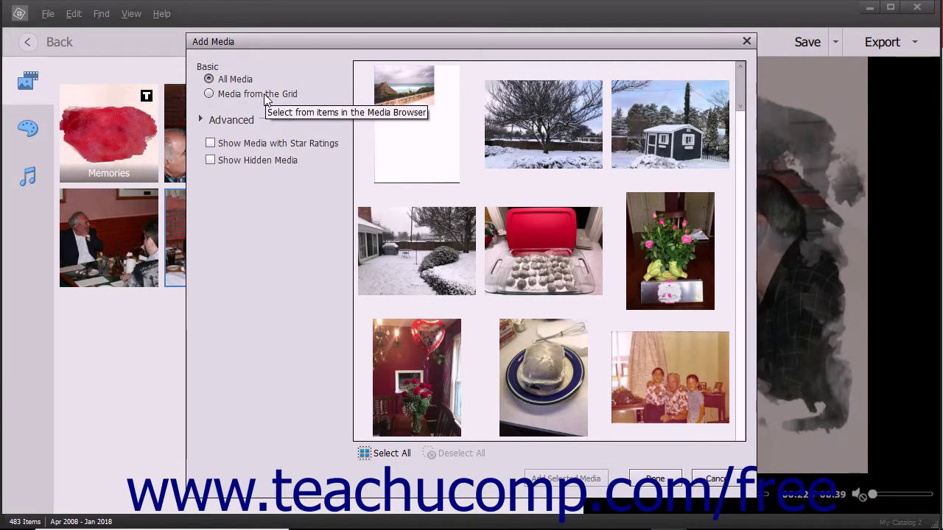
click(219, 80)
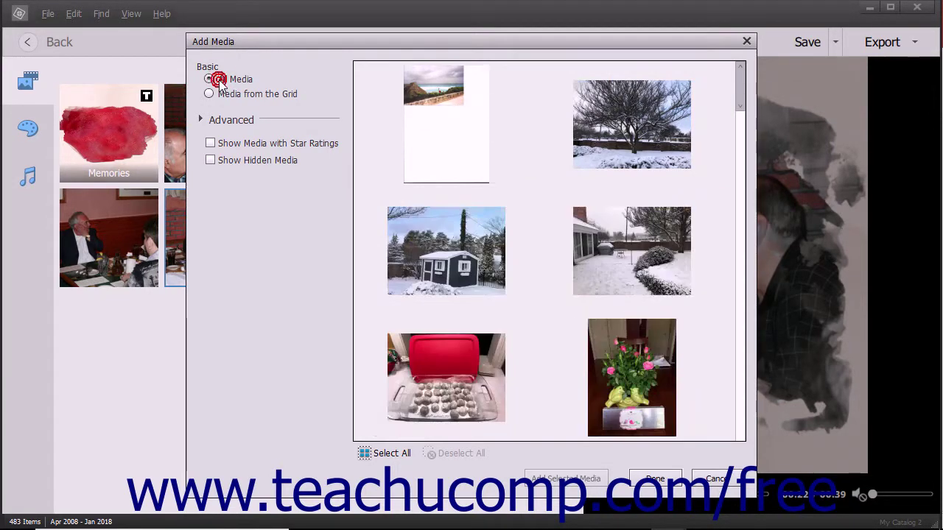
click(260, 95)
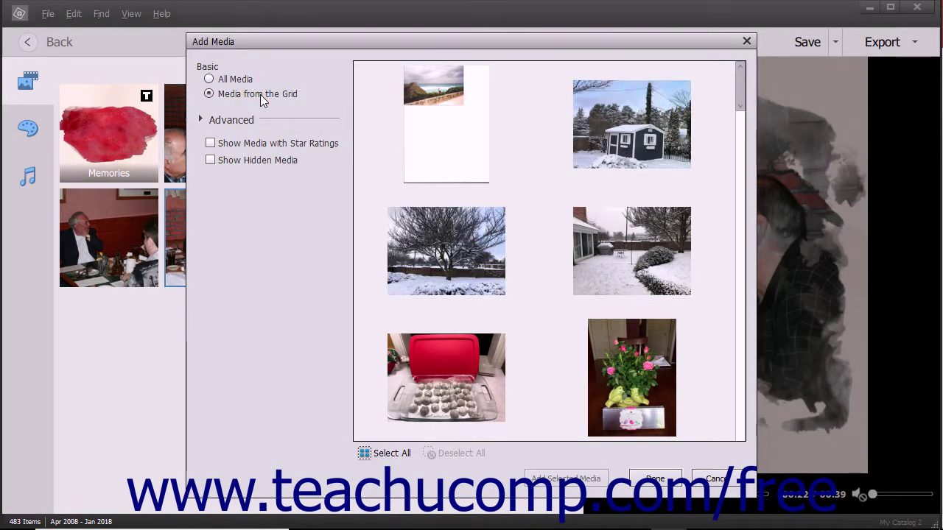
click(245, 81)
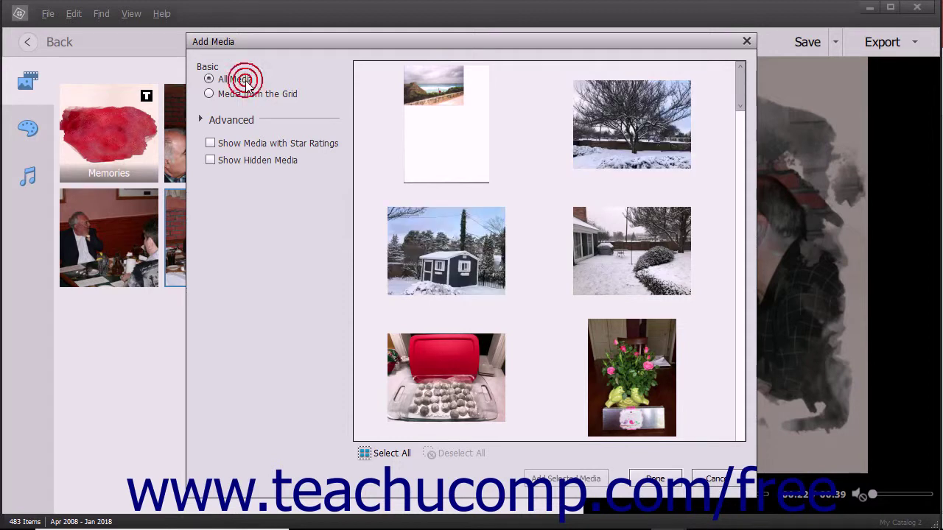
click(240, 127)
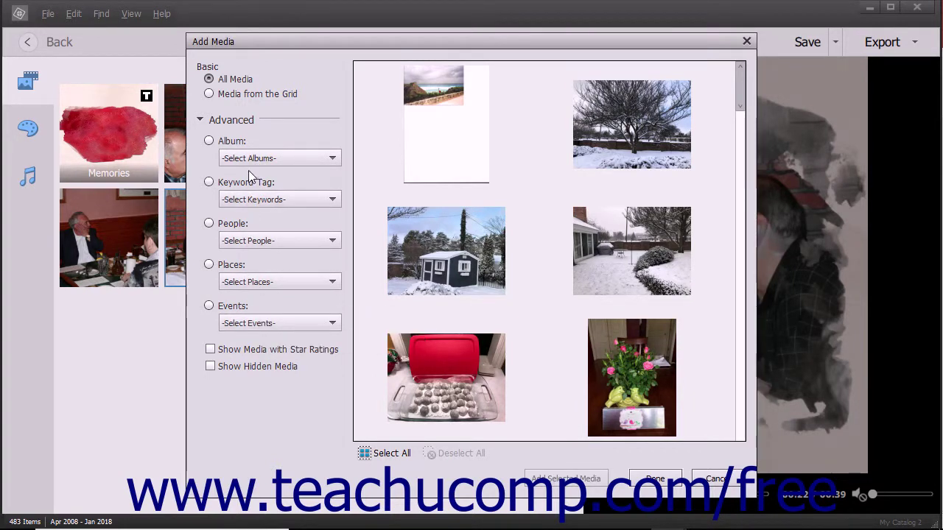
click(248, 124)
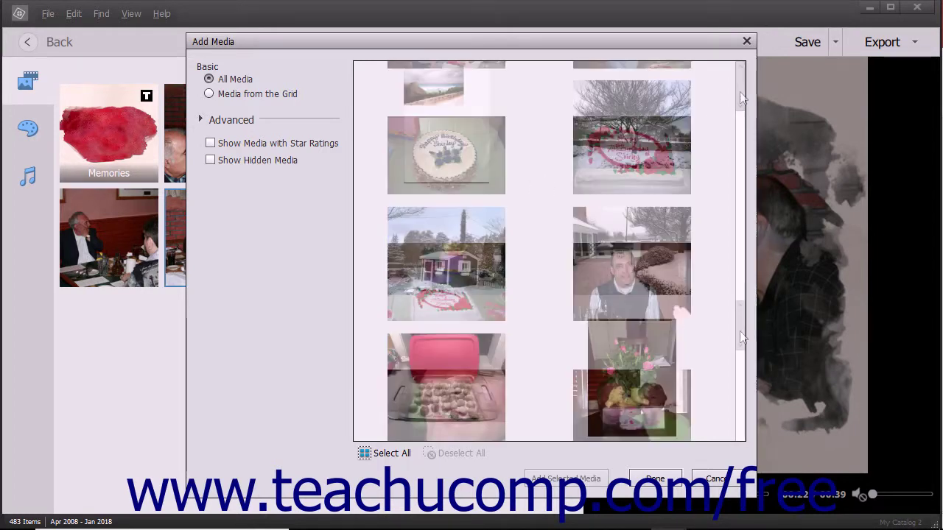
Step: Practise selecting catalog photos: single, added, range, select all, then deselect all
click(609, 286)
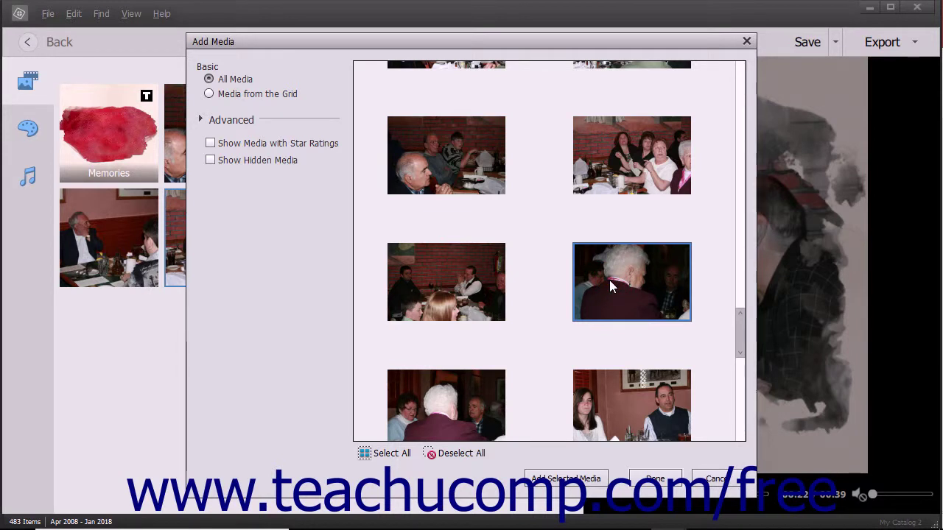
scroll(609, 279, down, 1)
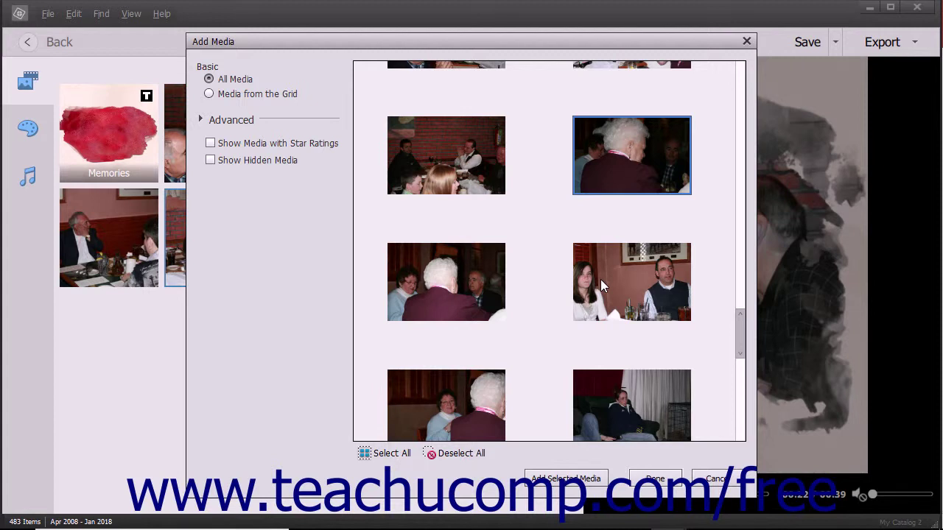
click(624, 253)
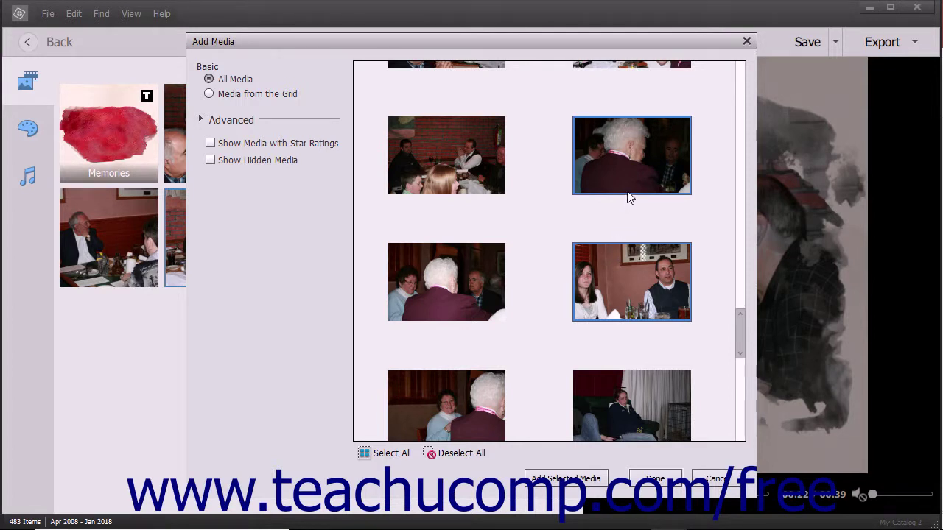
click(631, 167)
click(631, 166)
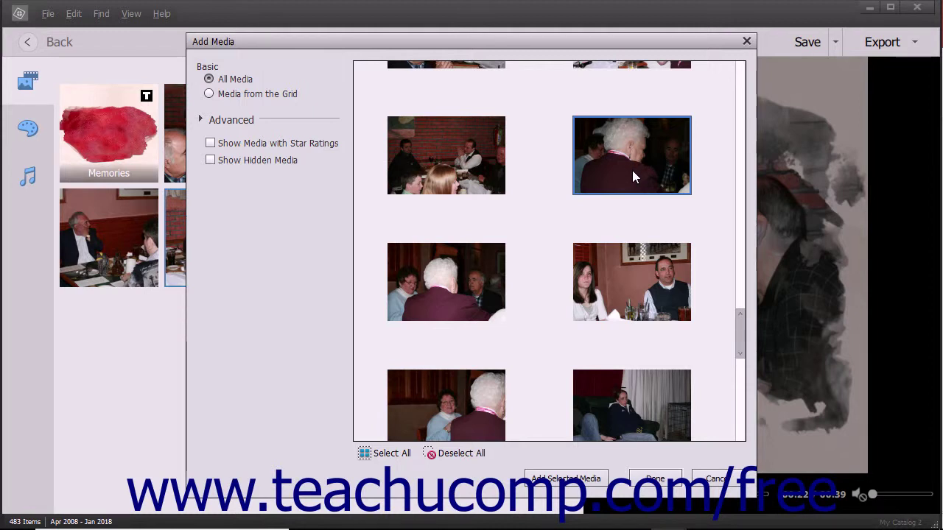
shift+click(636, 271)
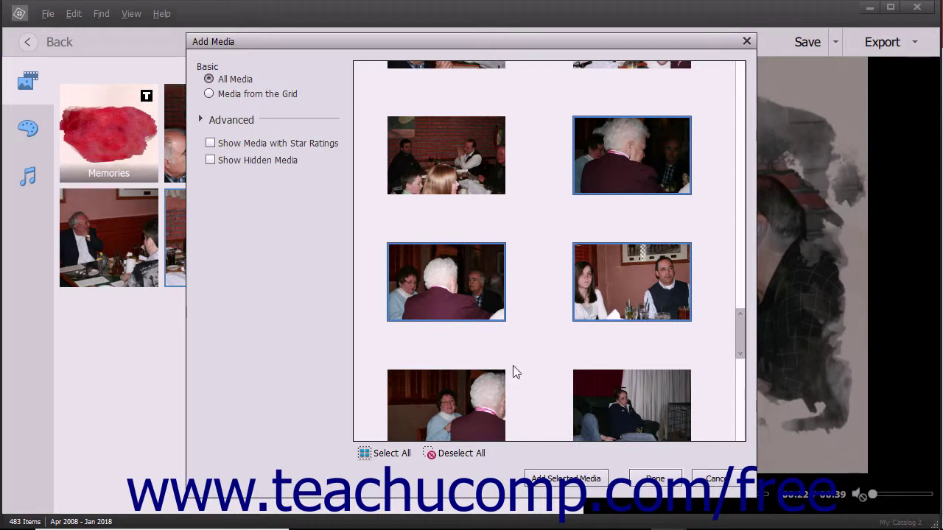
click(384, 453)
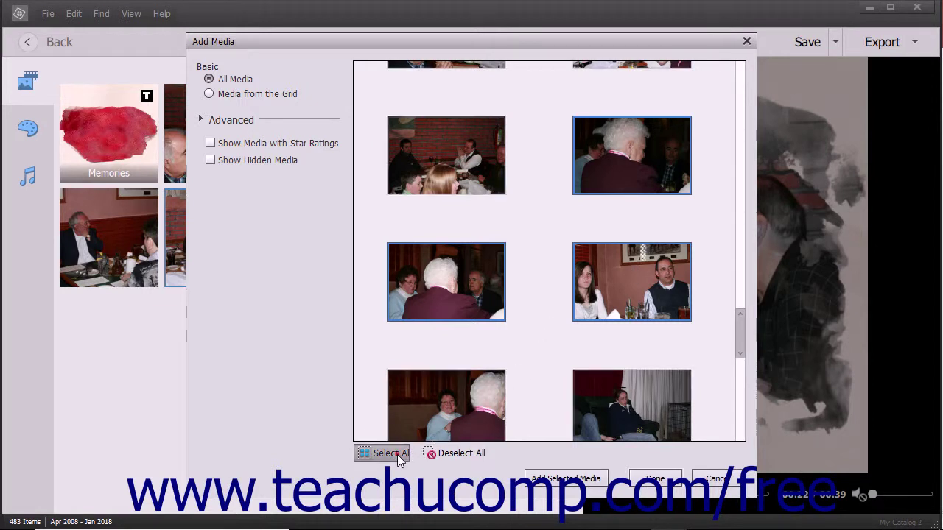
click(444, 452)
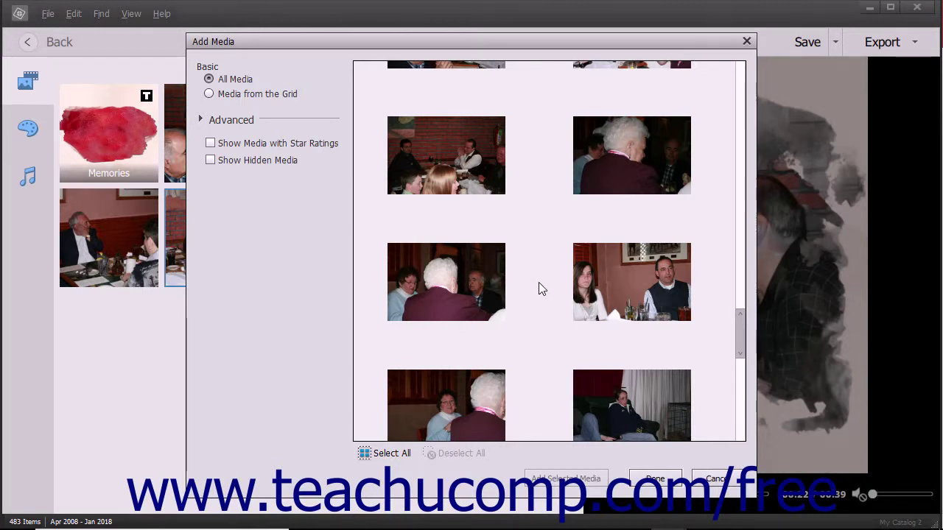
Step: Add the young woman and man photo as the eighth slideshow item and finish
click(590, 264)
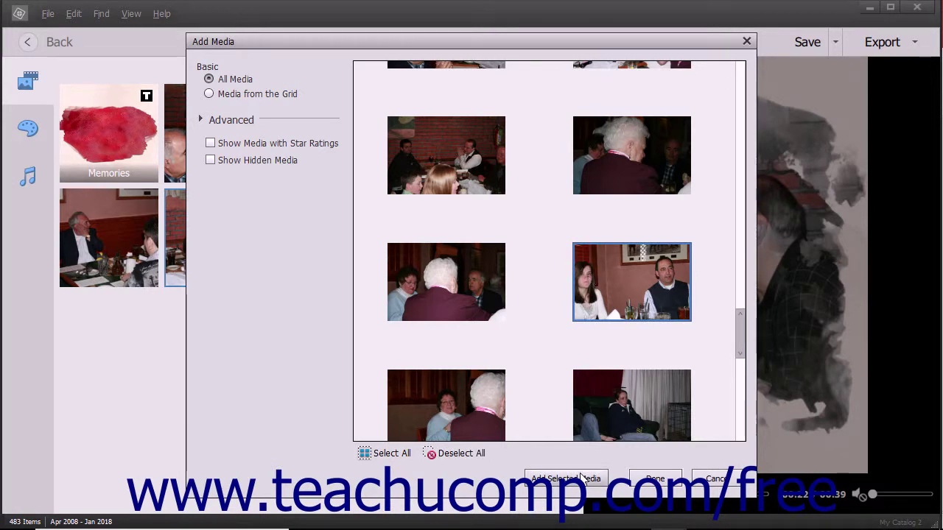
click(582, 478)
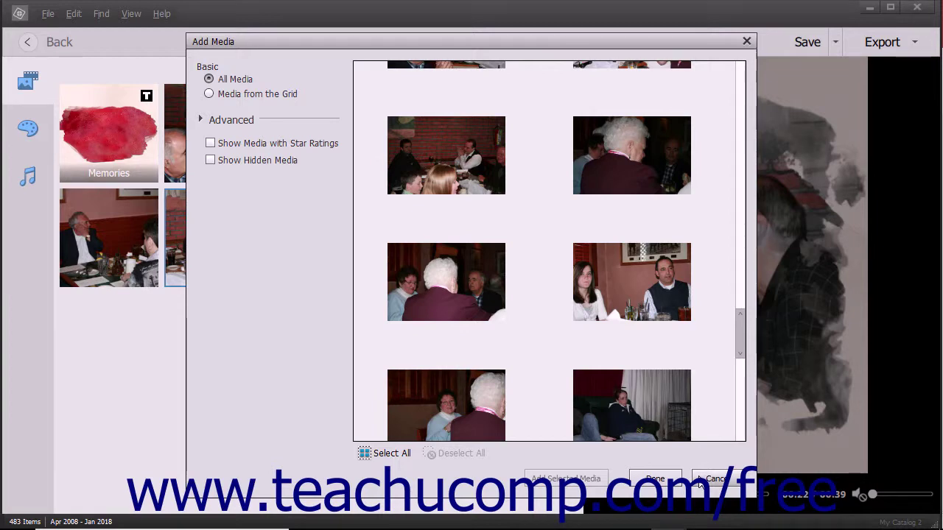
click(667, 484)
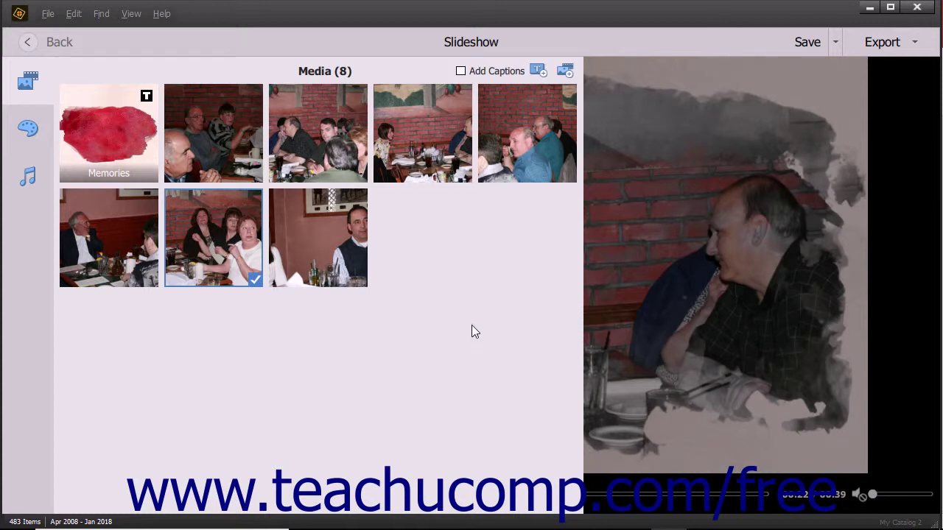
click(565, 72)
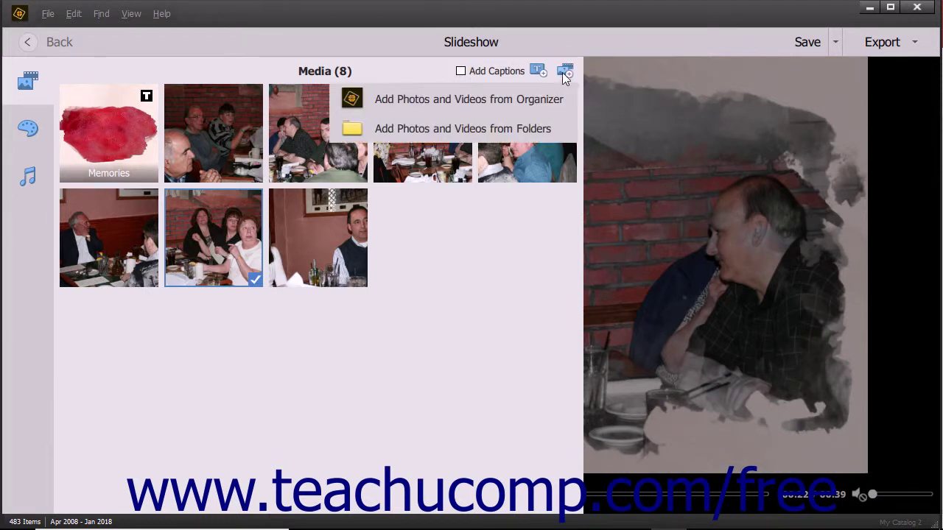
click(528, 128)
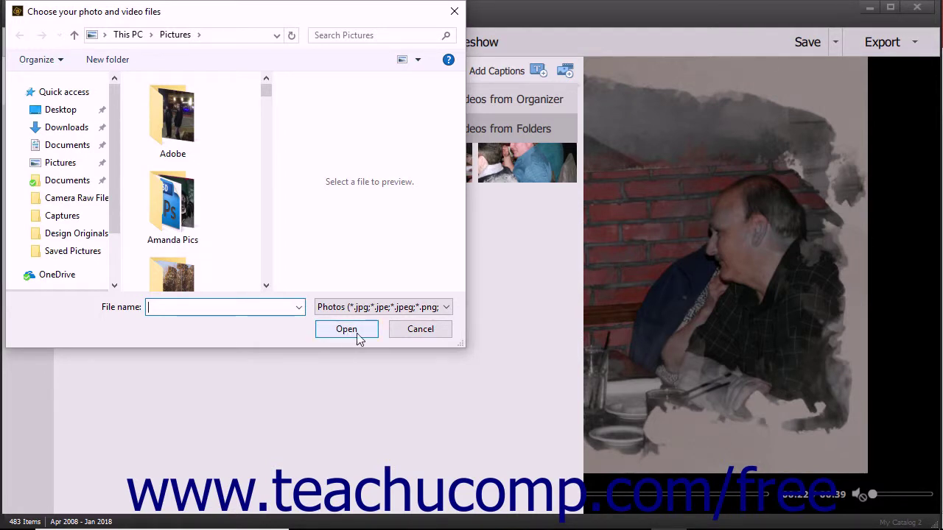
click(413, 330)
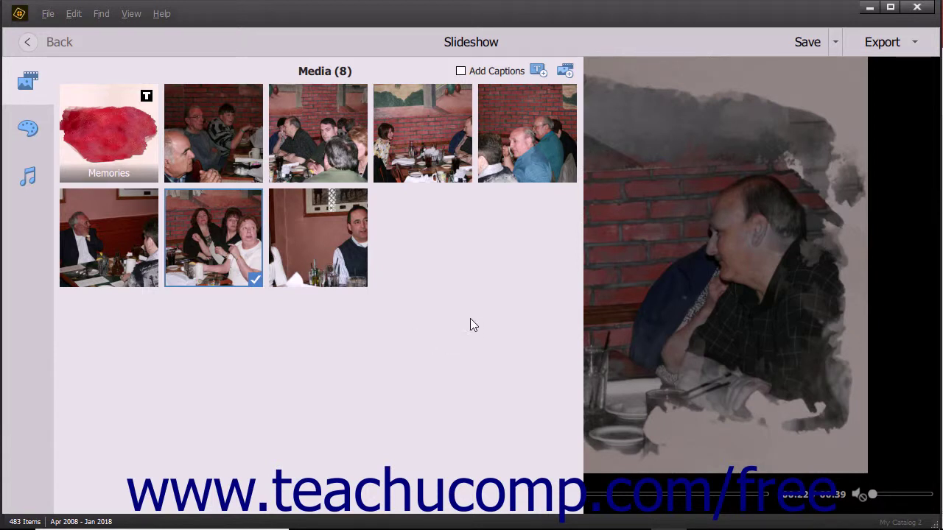
Step: Remove the last photo, the man in the dark vest, from the slideshow
click(365, 258)
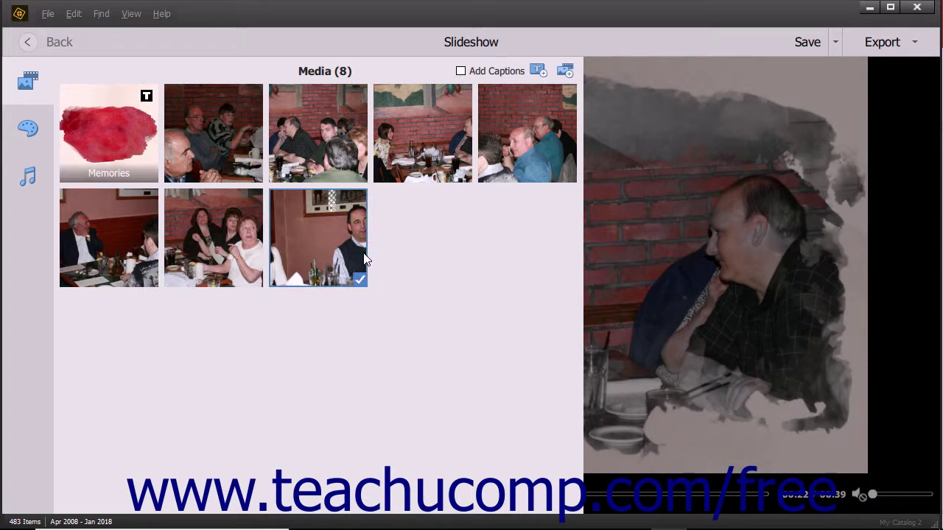
right_click(363, 254)
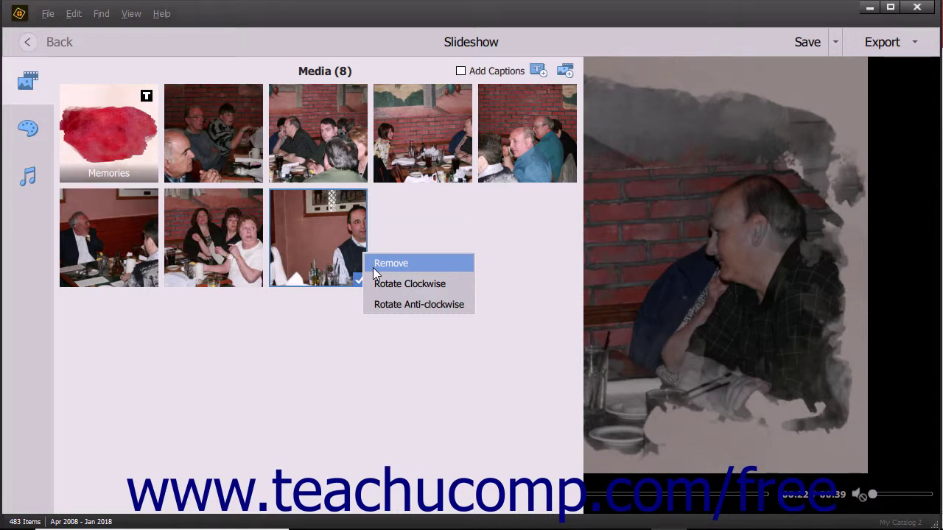
click(374, 267)
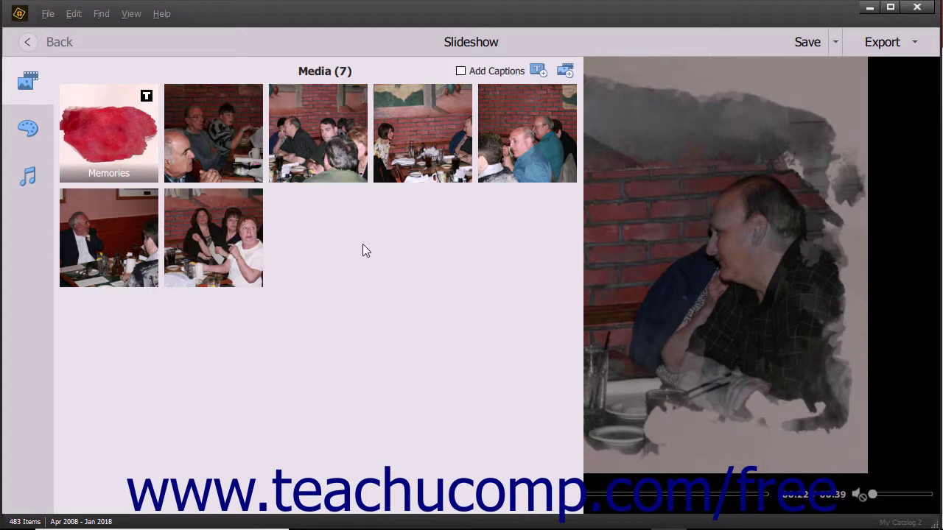
Step: Caption the first photo 'The guys', then turn Add Captions off again
click(461, 72)
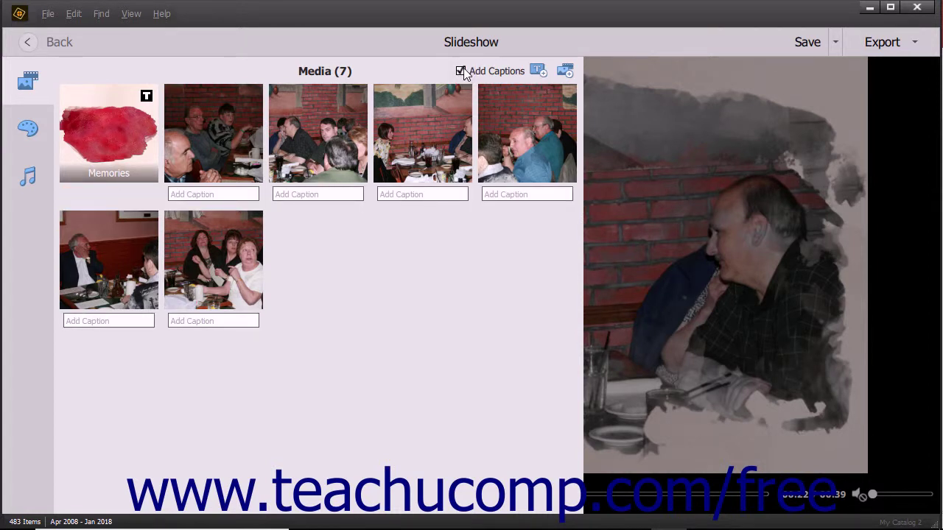
click(226, 196)
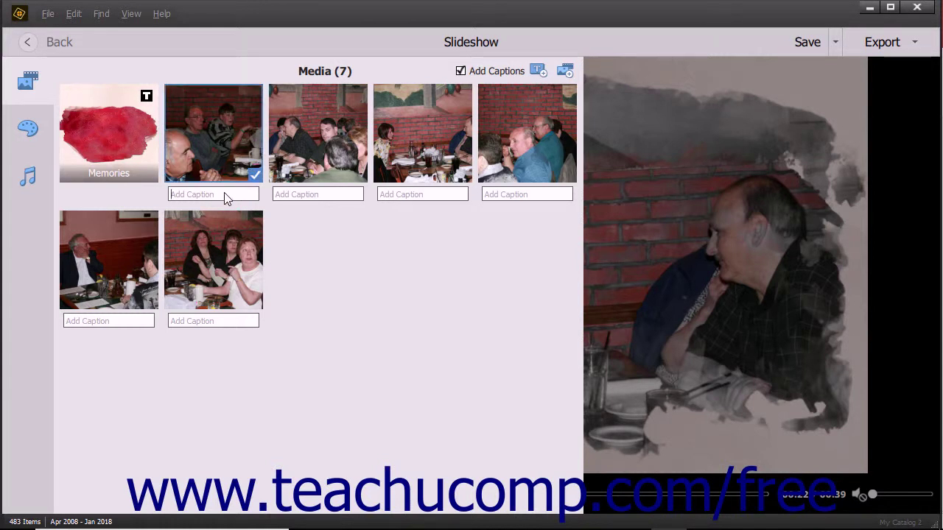
text(The guys)
click(291, 260)
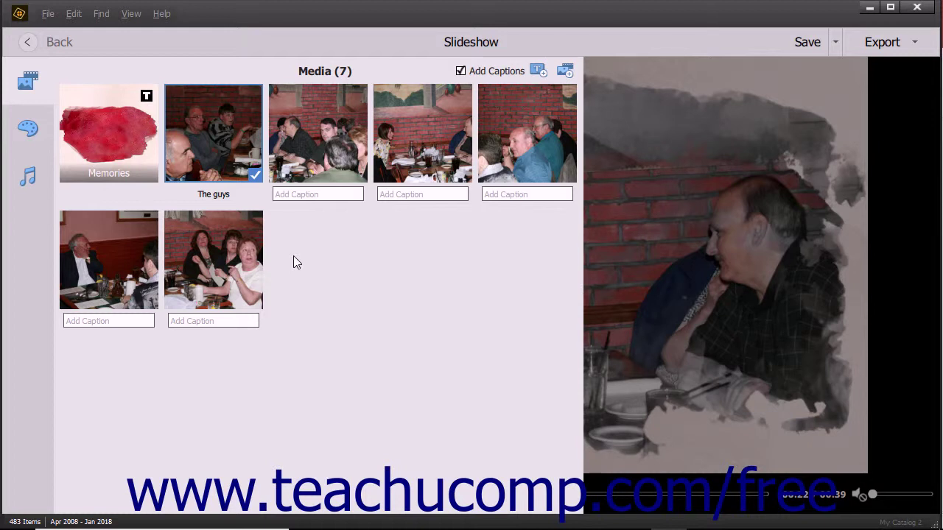
click(202, 195)
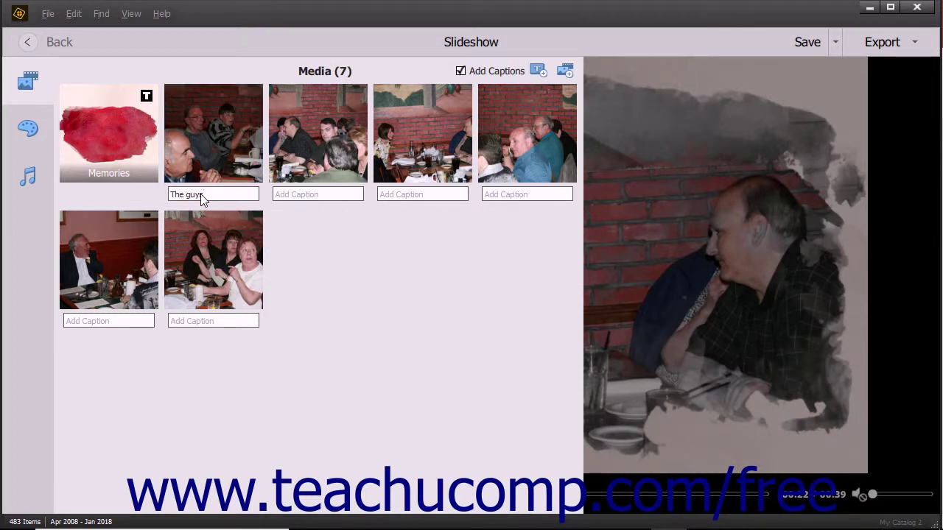
click(460, 72)
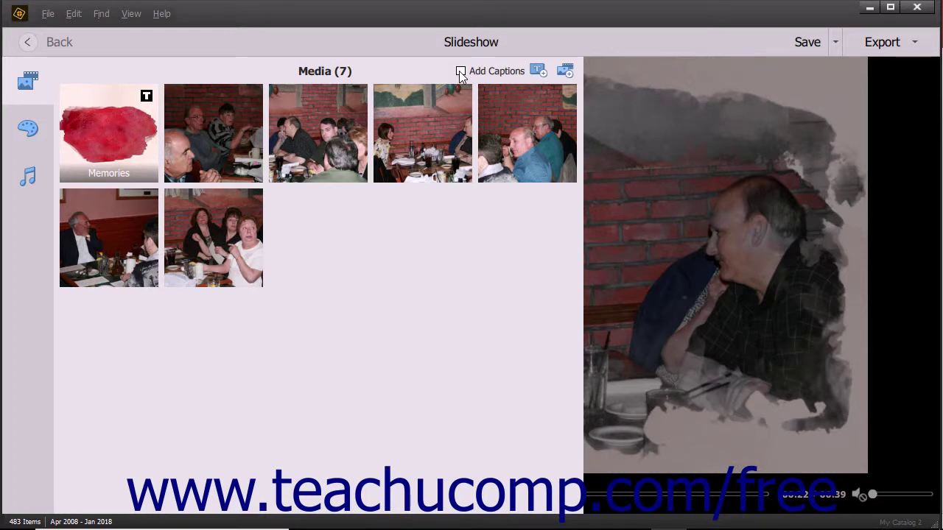
Step: Add a purple watercolour text slide titled 'Party!' with subtitle 'A celebration....'
click(537, 71)
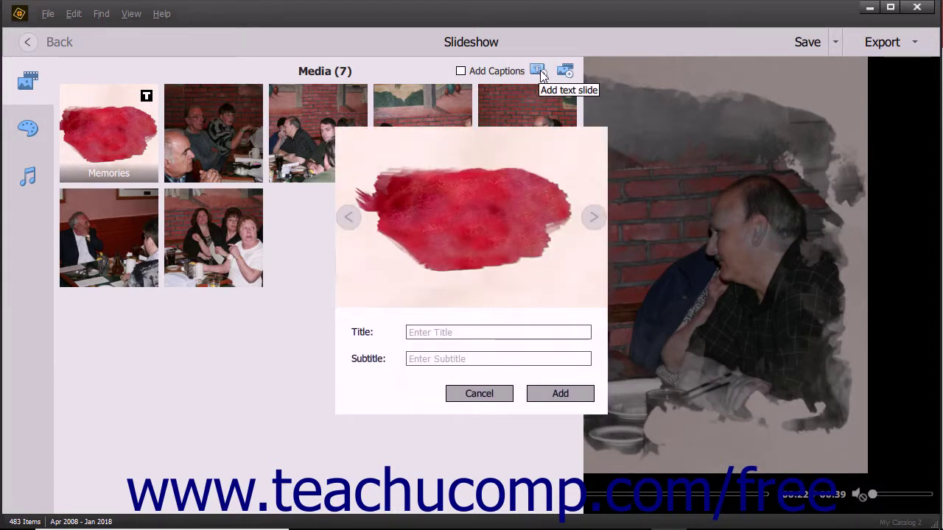
click(581, 219)
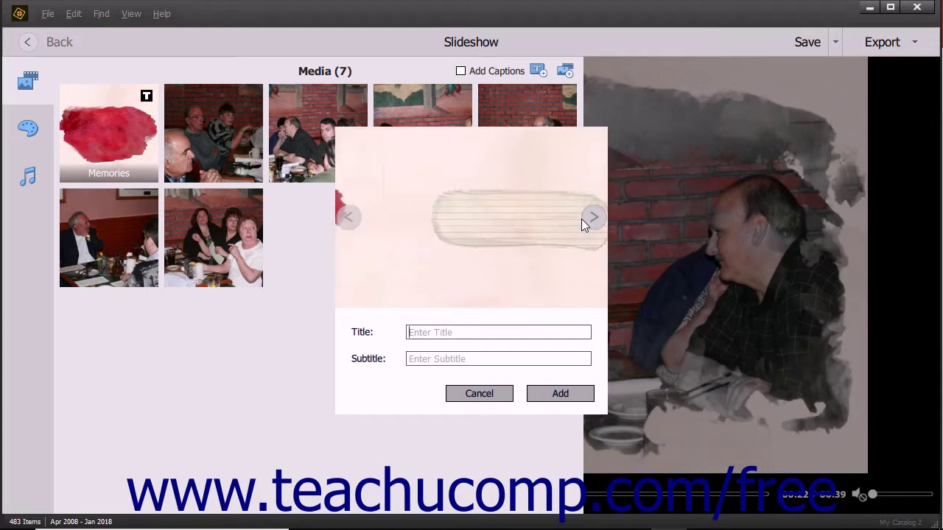
click(581, 219)
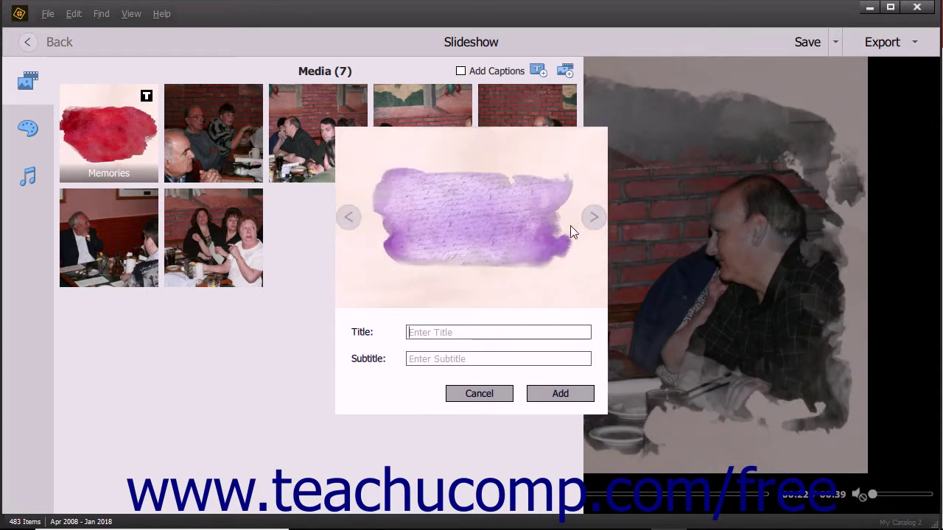
click(426, 331)
text(Party!)
text(A celebration....)
click(547, 394)
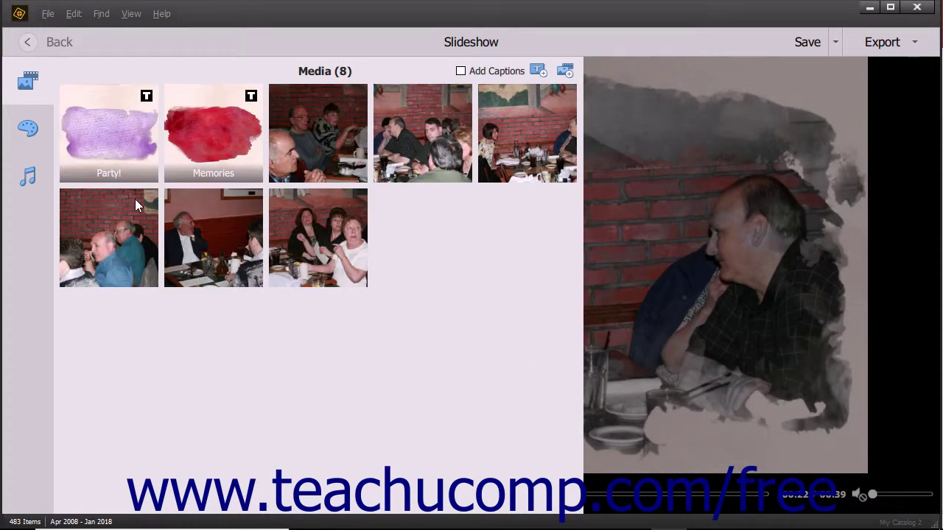
Step: Preview backgrounds for the Party! slide without saving changes, then remove the Memories title slide
right_click(119, 148)
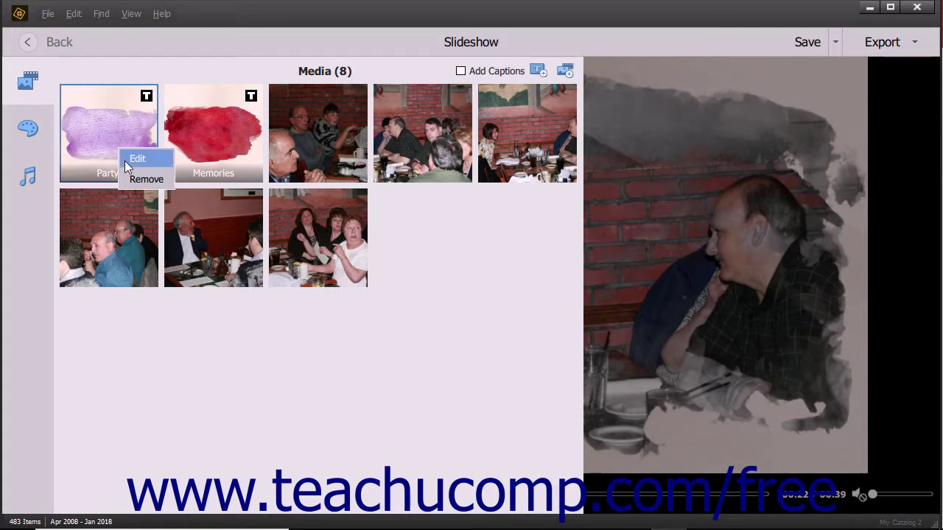
click(134, 159)
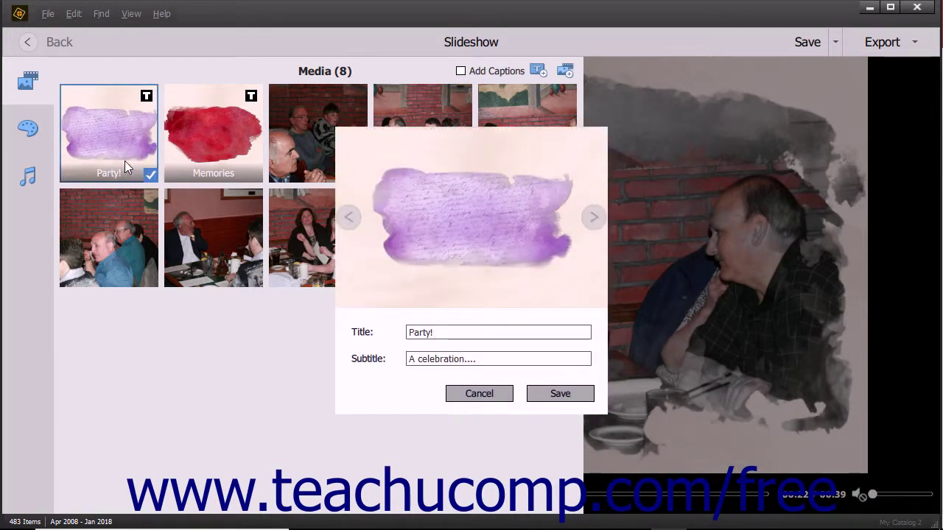
click(589, 221)
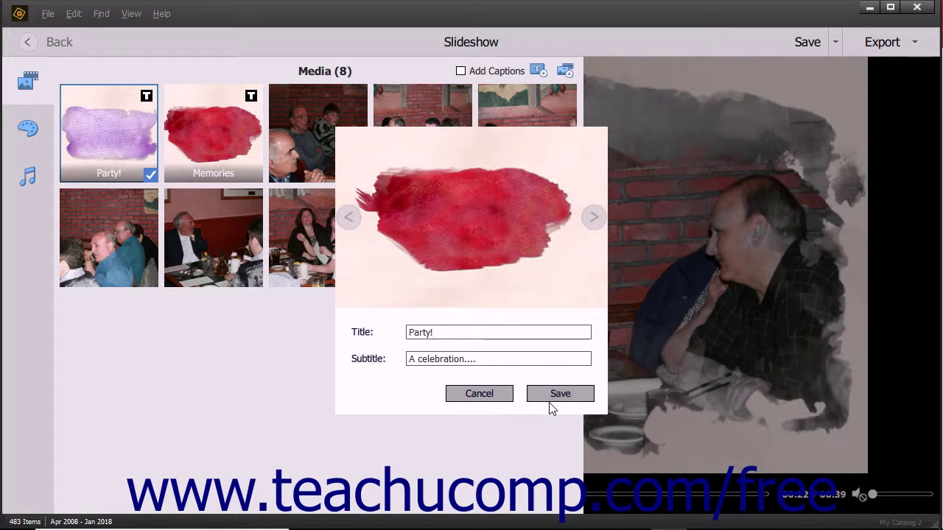
click(495, 393)
right_click(220, 148)
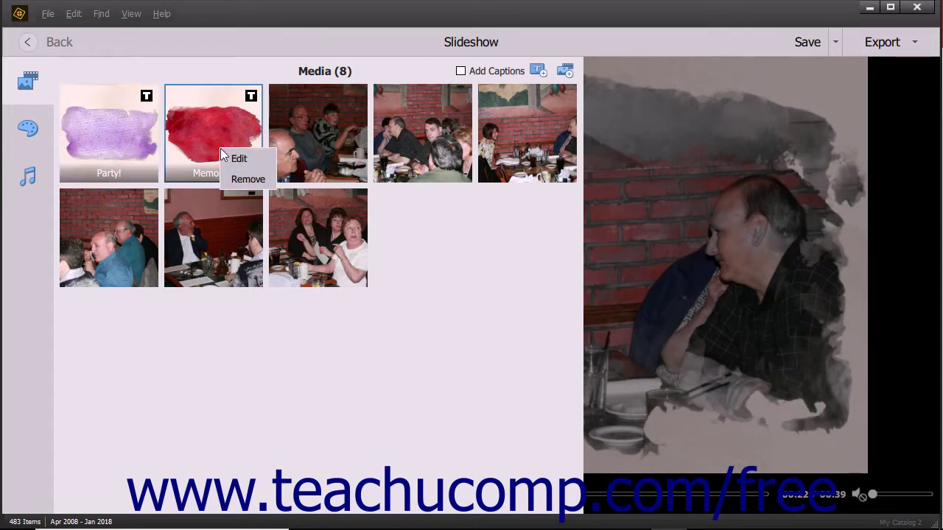
click(238, 180)
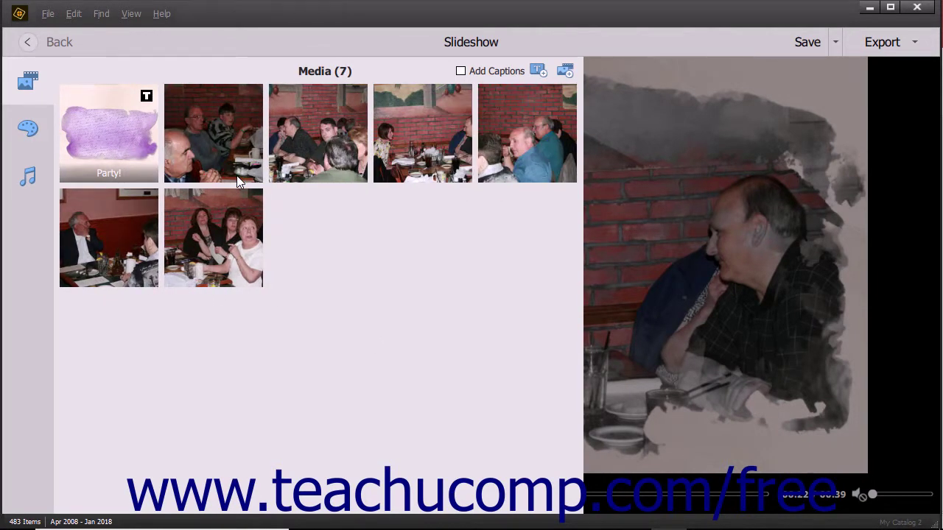
Step: Replace the WaterColor theme with Pan & Zoom
click(28, 130)
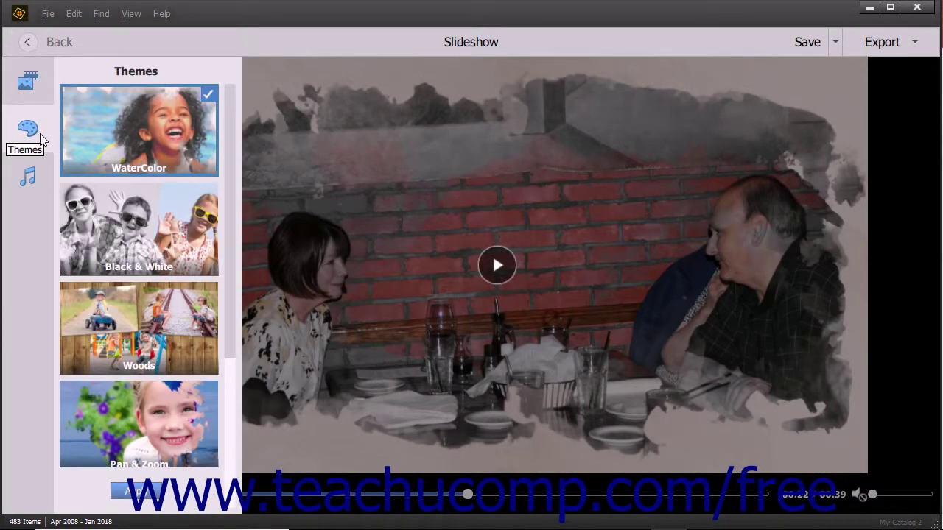
scroll(182, 241, down, 3)
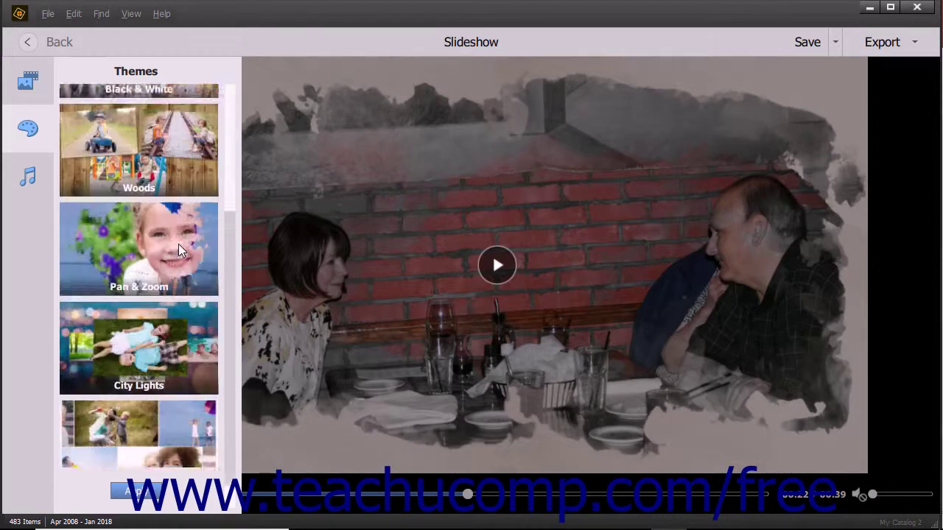
scroll(178, 243, up, 3)
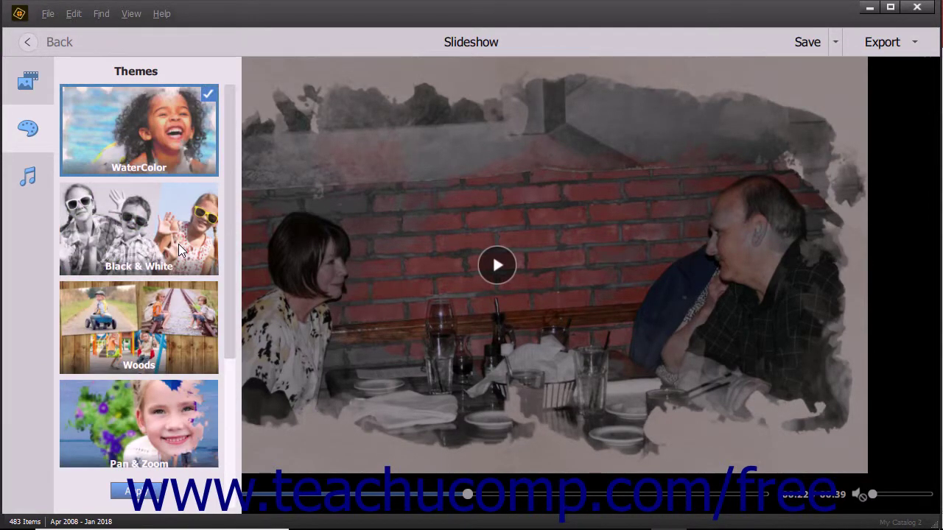
scroll(178, 244, down, 3)
click(178, 243)
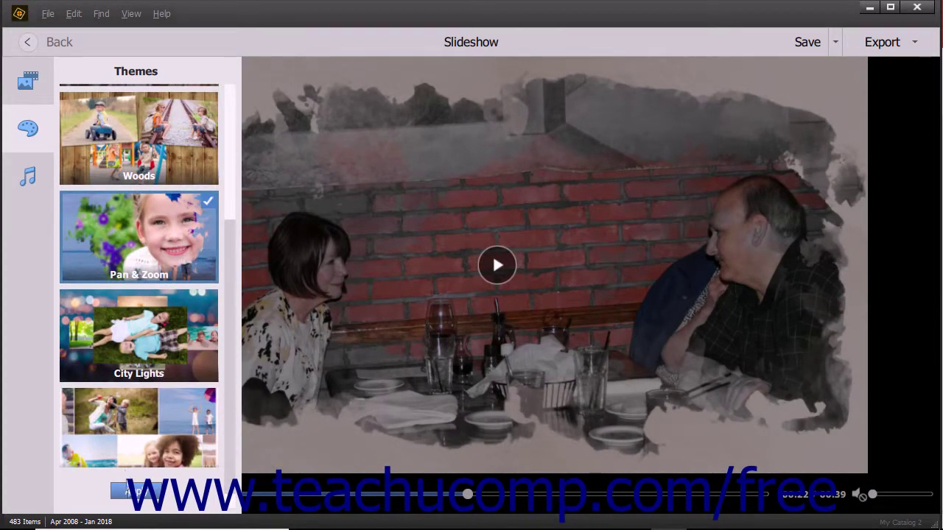
click(132, 492)
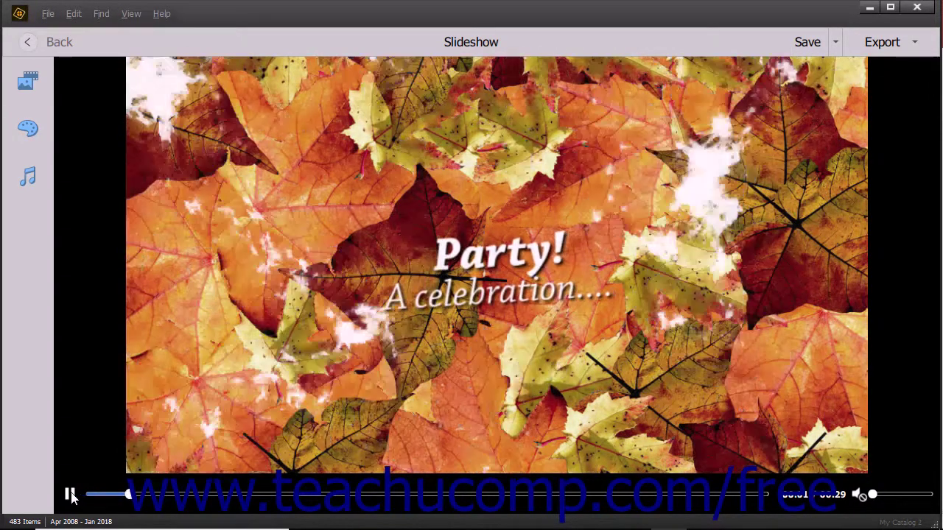
Step: Pause the preview and show the audio tracks, with Captainzero (04:05) selected
click(70, 494)
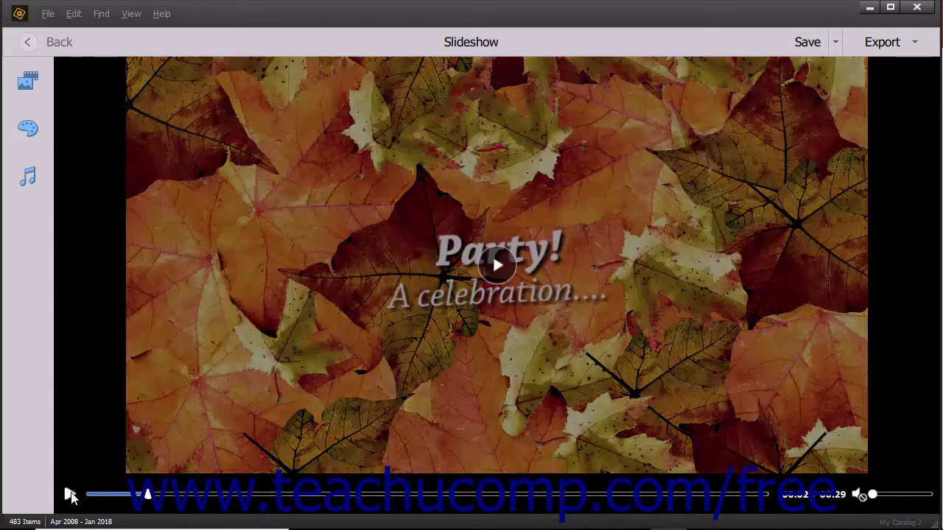
click(36, 180)
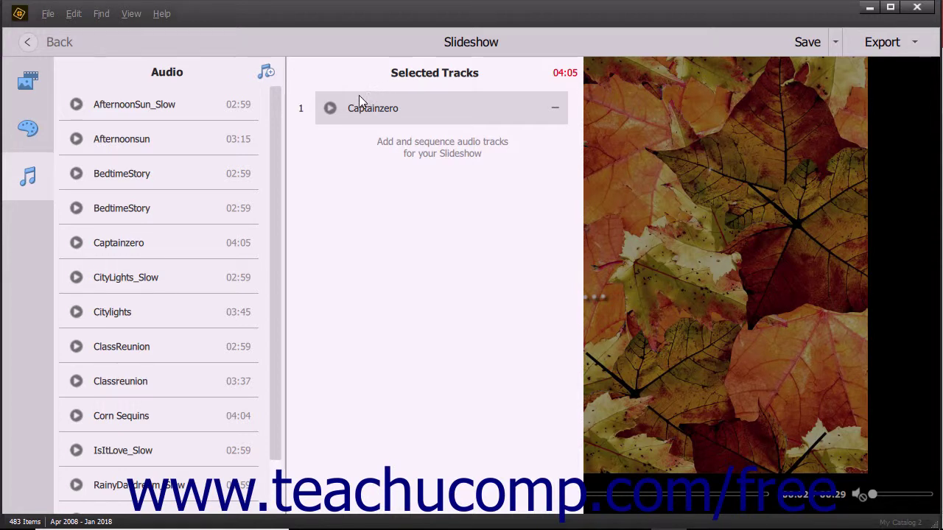
Step: Preview the Afternoonsun track and add it to the slideshow's audio
mouse_move(135, 151)
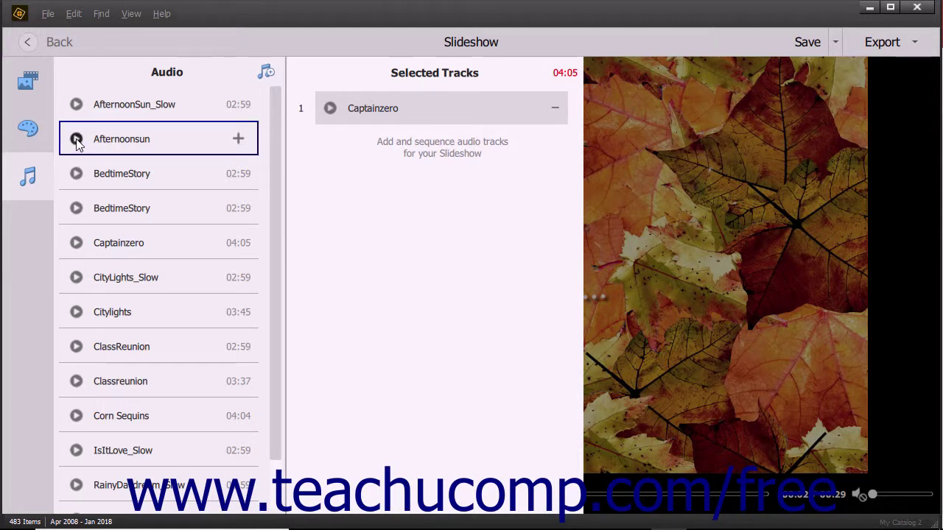
click(76, 139)
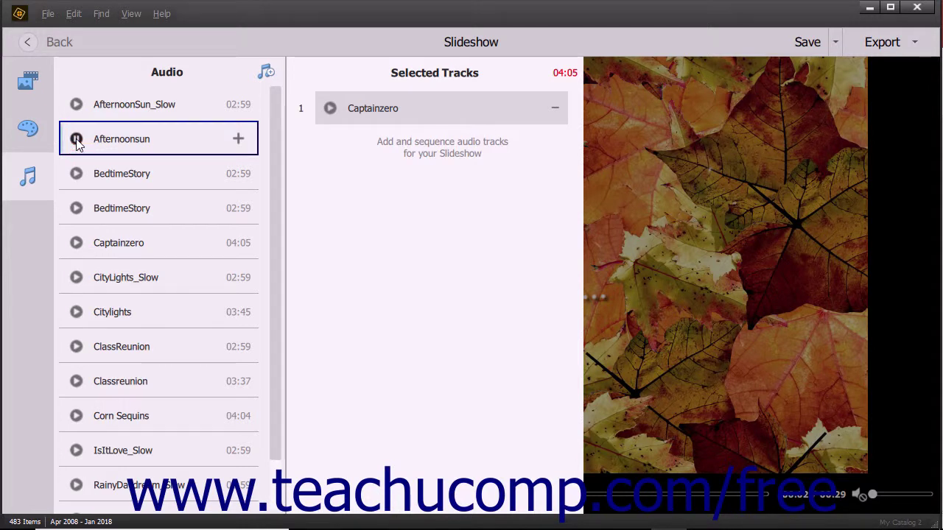
click(76, 139)
click(238, 140)
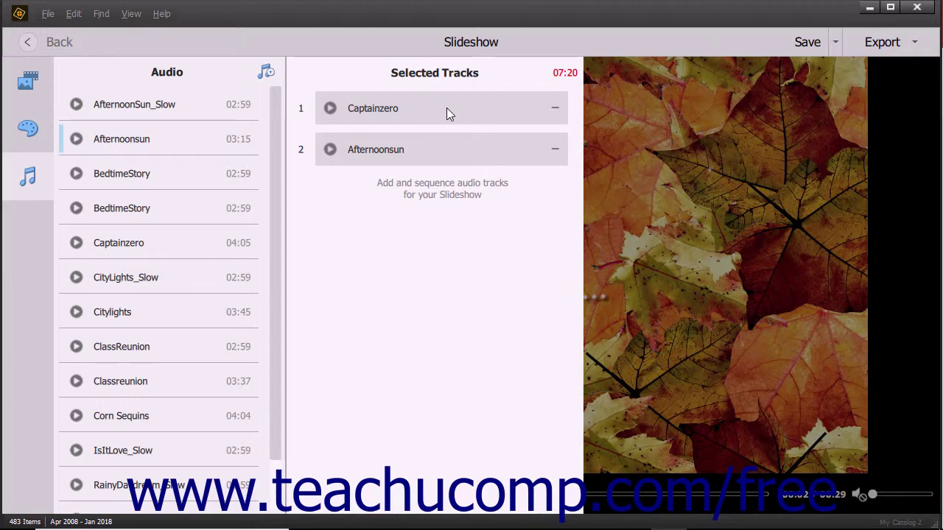
Step: Remove Captainzero from the tracks, then open and cancel the Add audio file browser
click(555, 109)
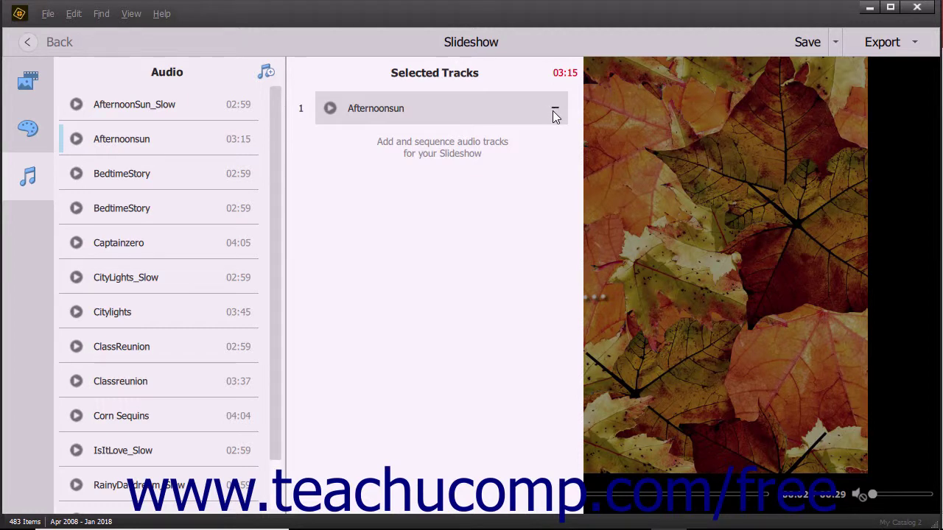
click(268, 73)
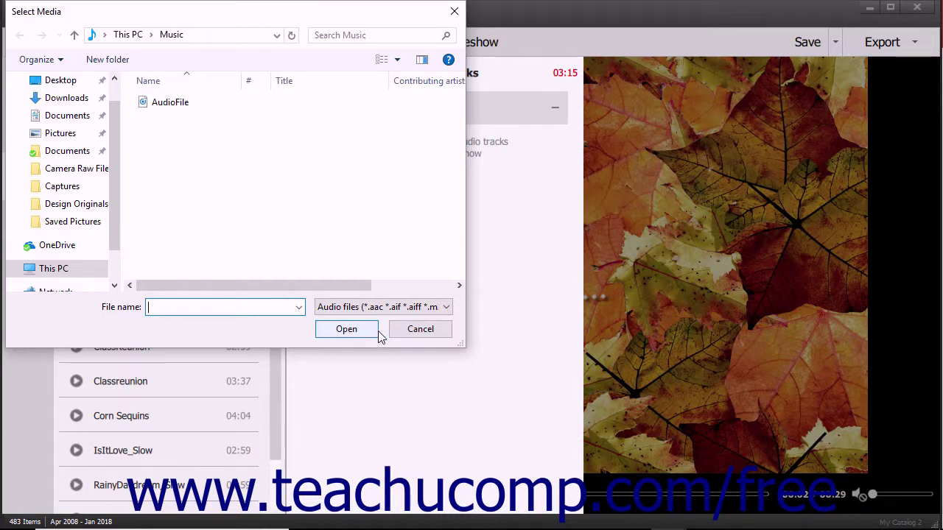
click(412, 329)
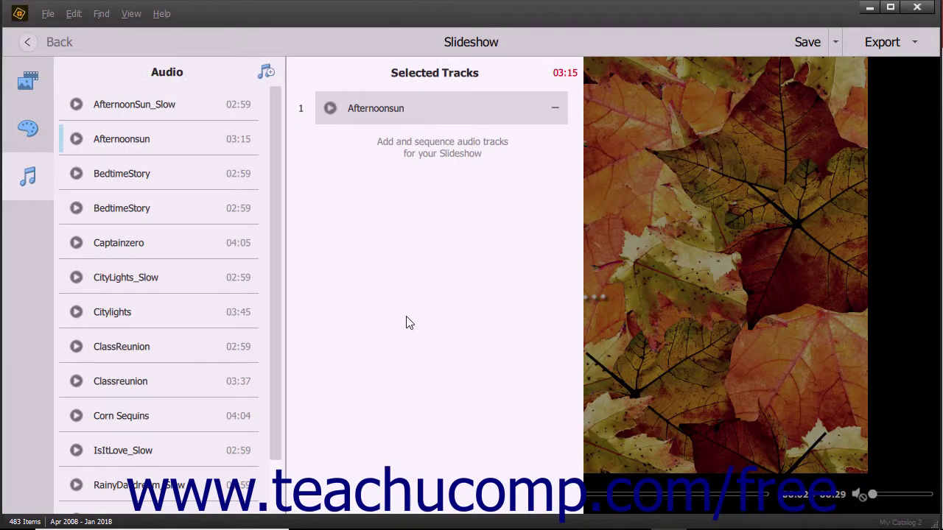
mouse_move(110, 142)
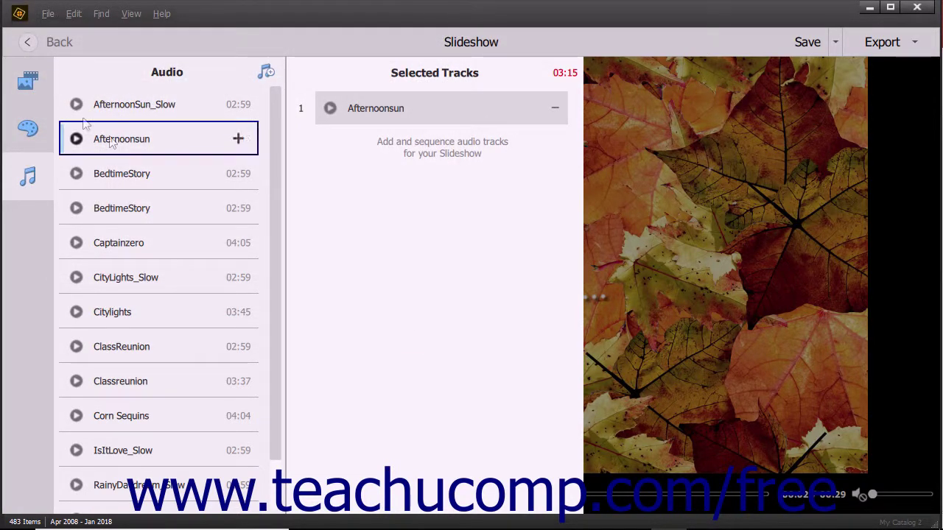
Step: Play the slideshow preview and apply the WaterColor theme
click(39, 89)
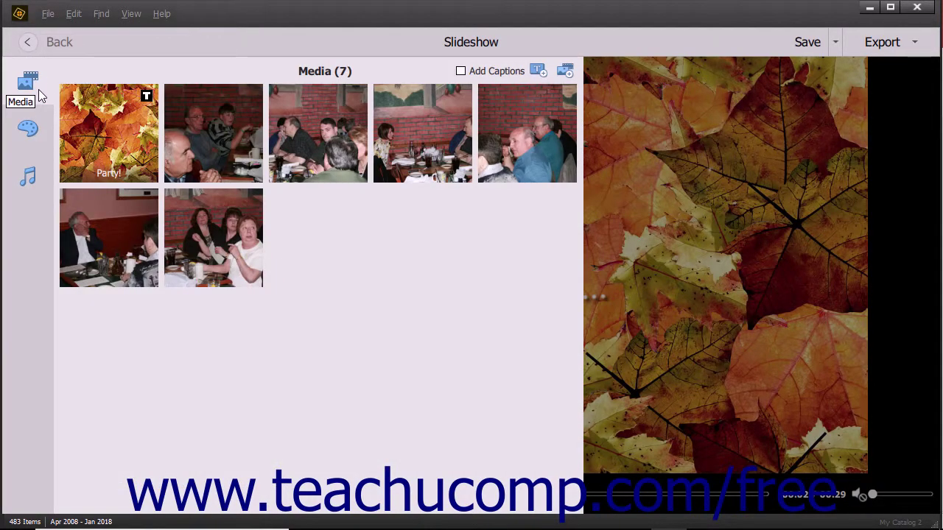
key(space)
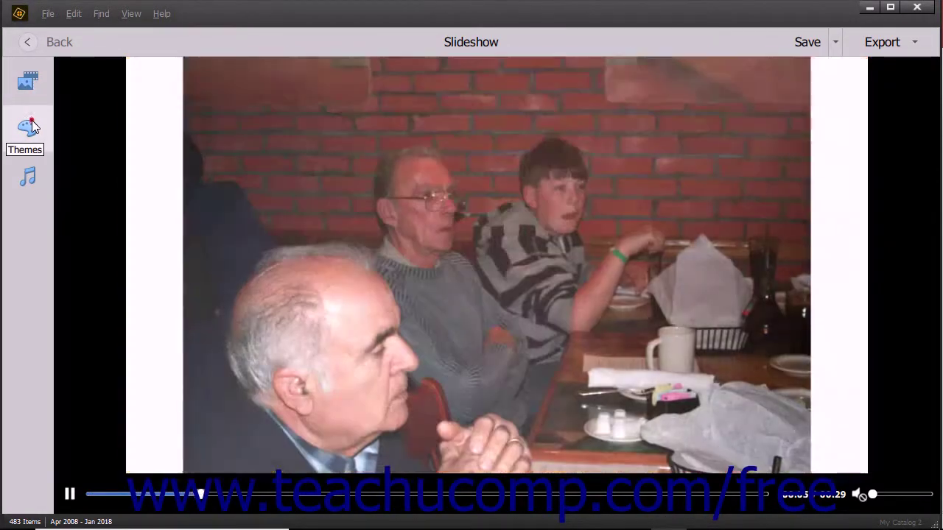
click(32, 123)
scroll(160, 118, up, 3)
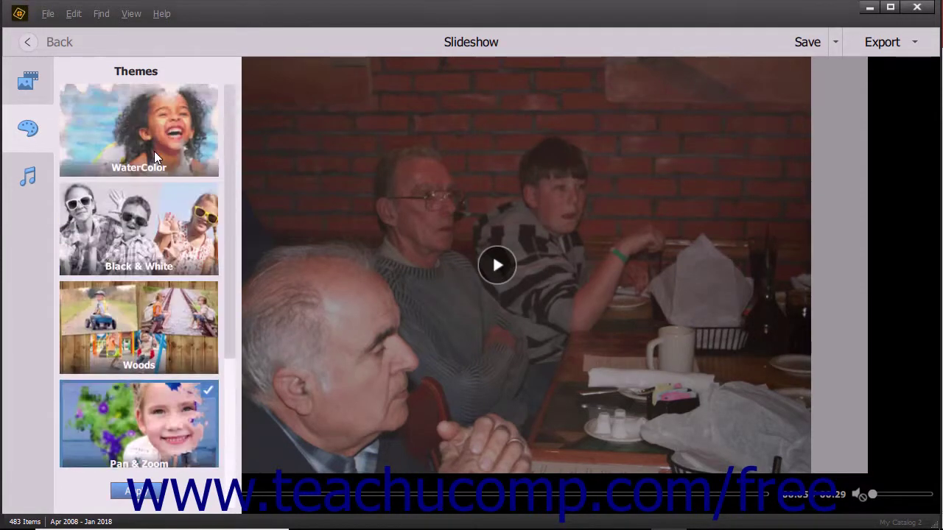
click(160, 120)
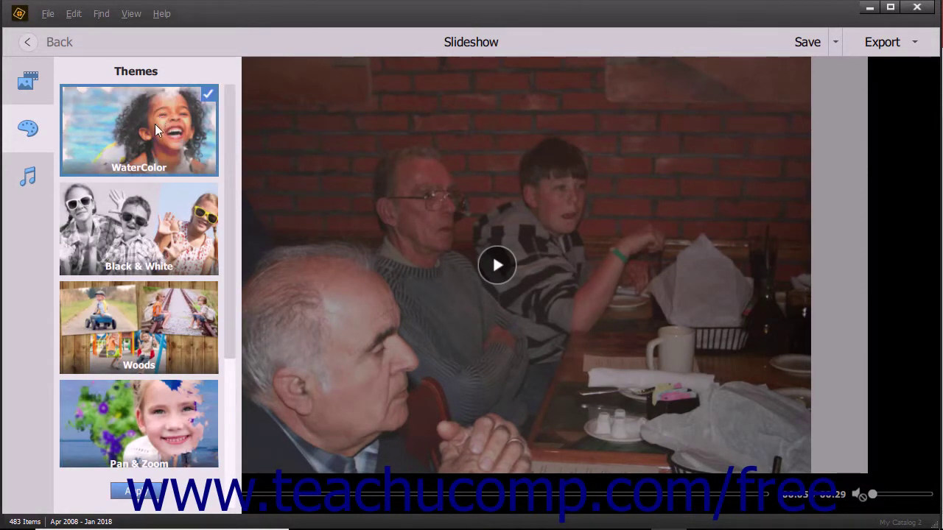
click(145, 493)
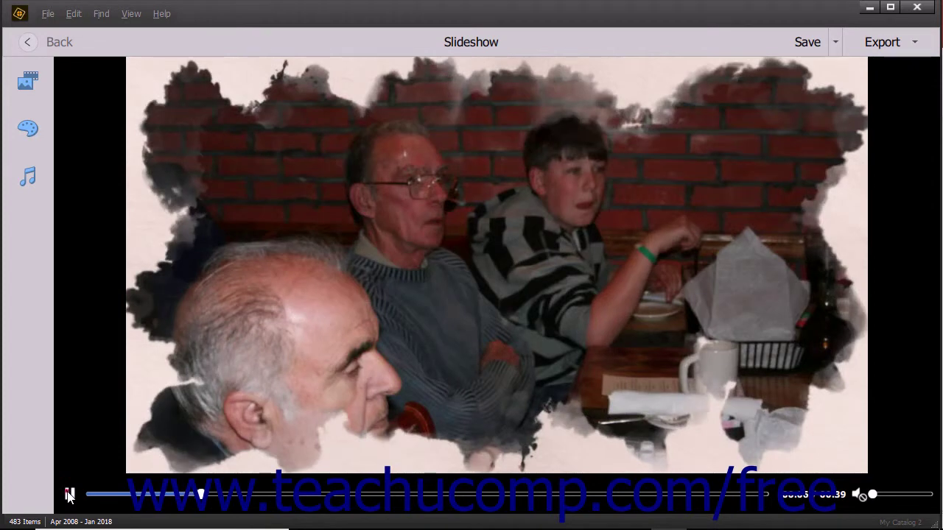
click(69, 495)
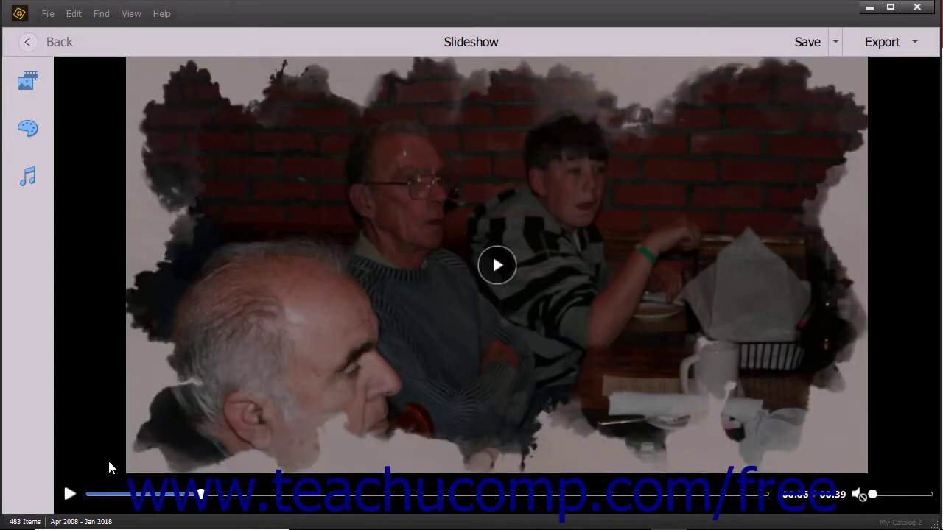
Step: Save the slideshow, return to the media grid, and reopen it for editing
click(802, 46)
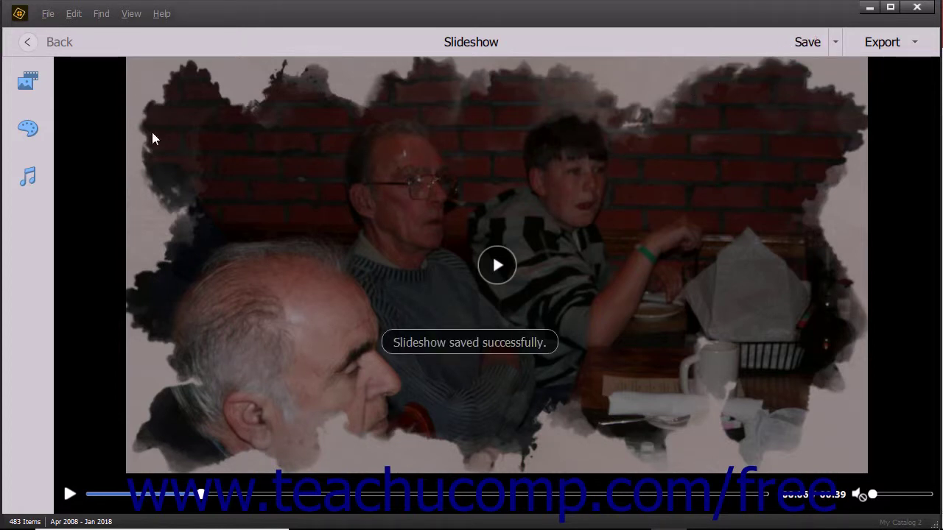
click(34, 46)
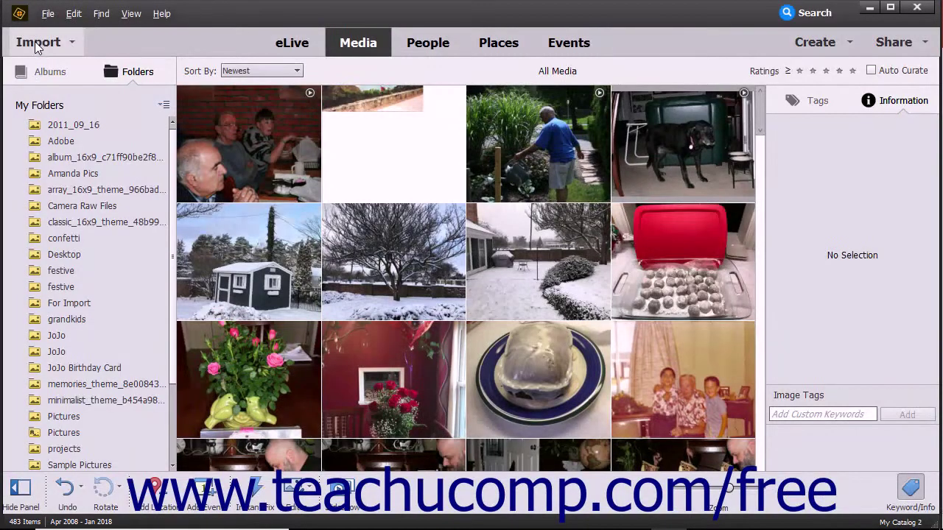
click(272, 121)
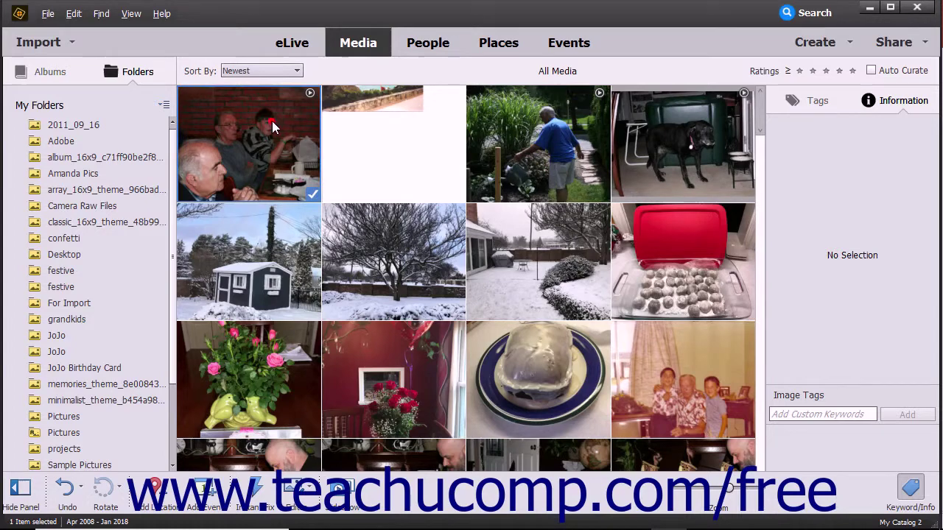
double_click(272, 121)
click(67, 495)
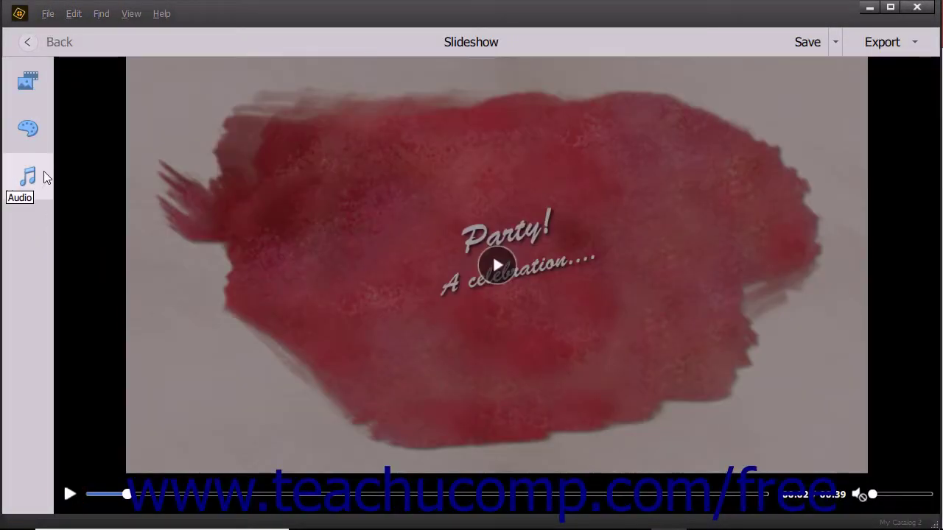
click(33, 136)
Step: Apply the Black & White theme and exit the editor, bringing up the save prompt
click(140, 247)
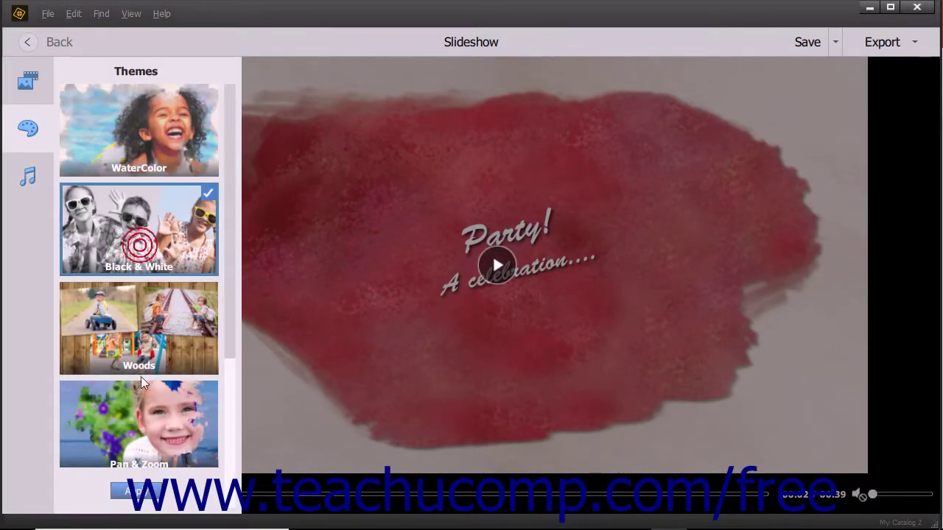
click(137, 491)
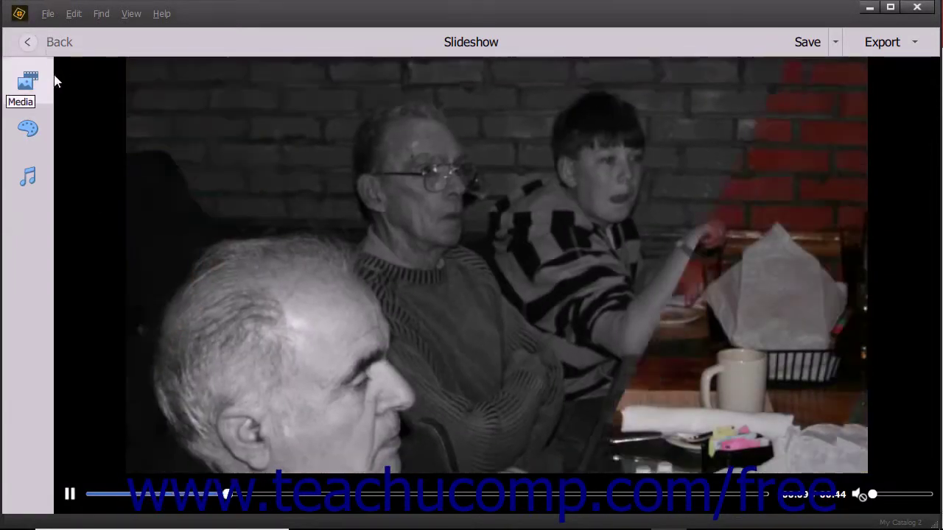
click(21, 38)
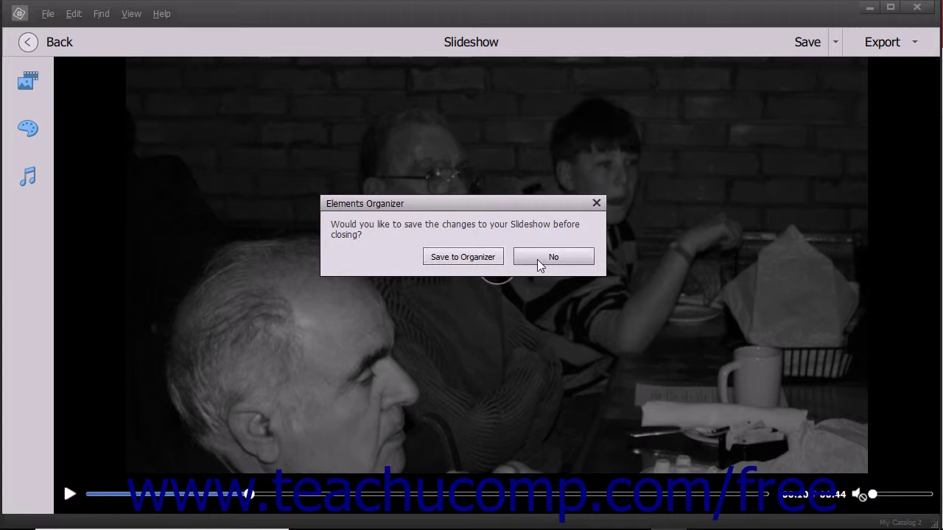
Step: Close the save prompt, pause the preview, and reveal the Save As option
click(597, 204)
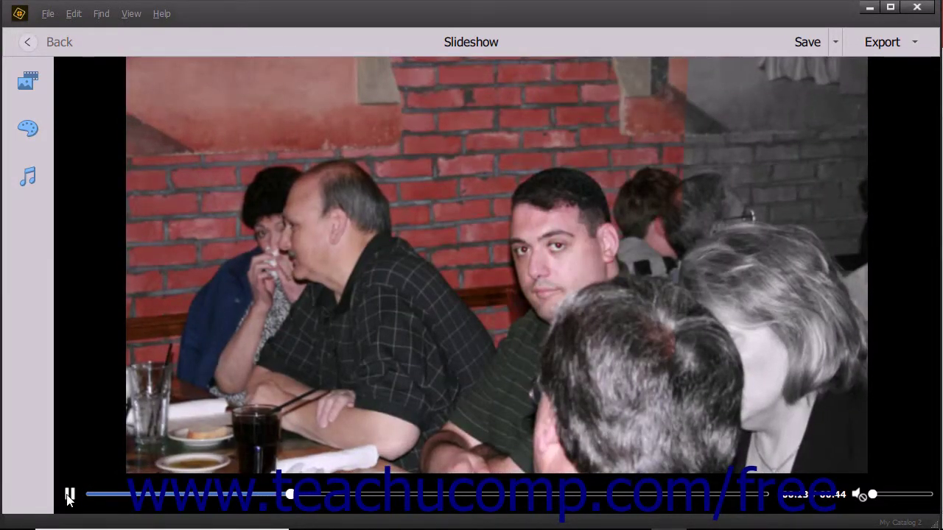
click(69, 495)
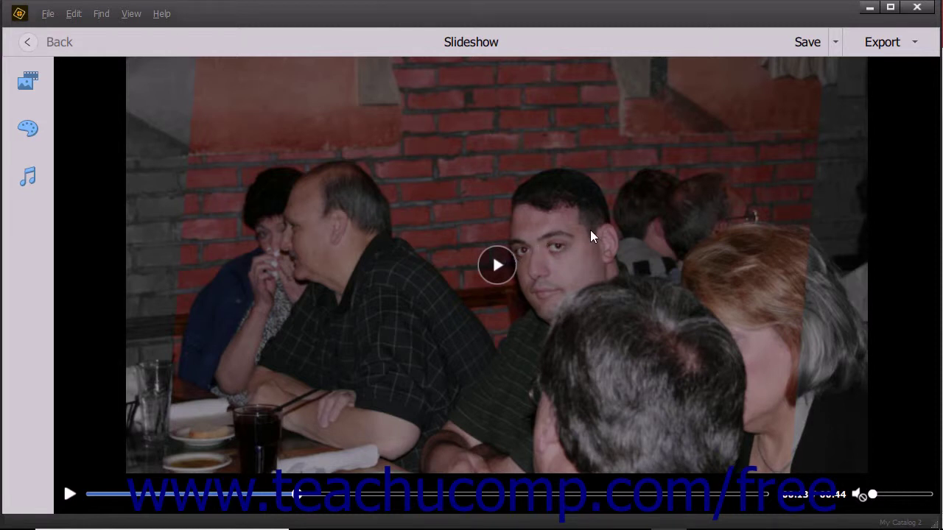
click(835, 43)
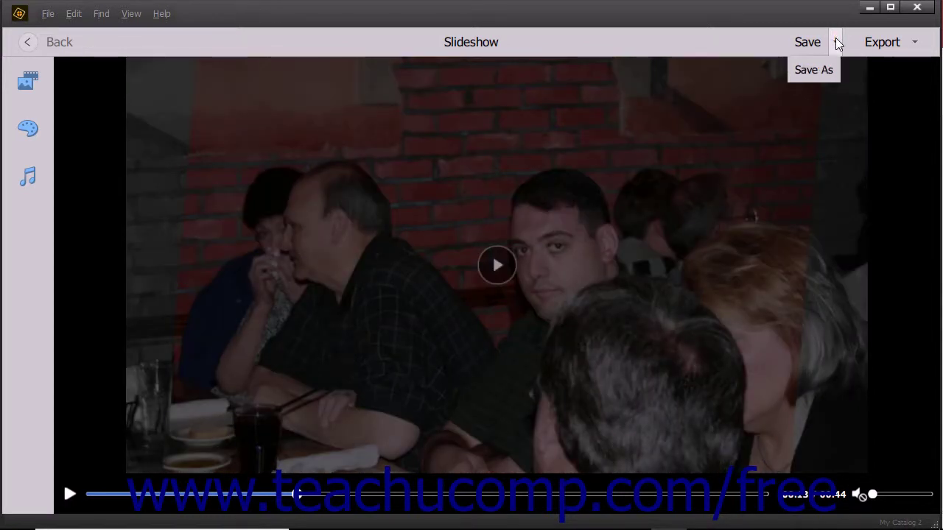
Step: Save the slideshow as a new project named 'Party- New Theme'
click(813, 69)
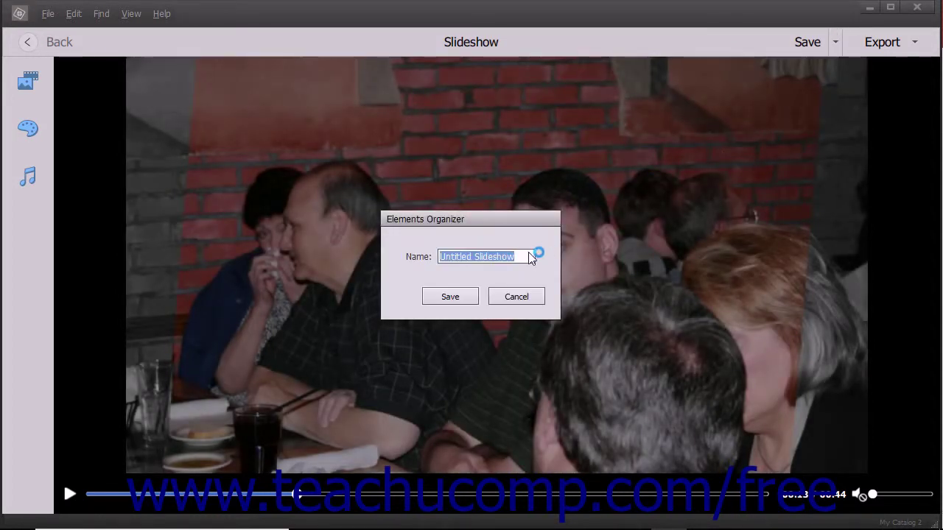
text(Party- New Theme)
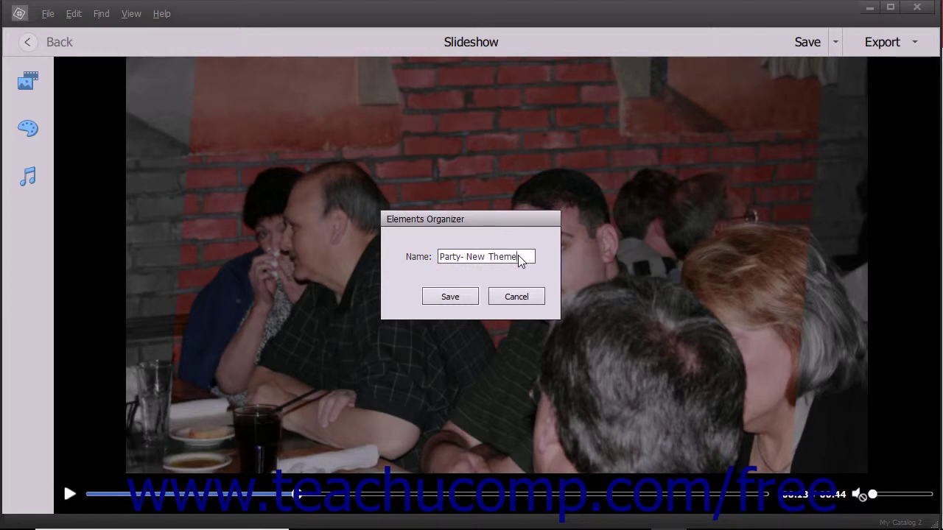
click(461, 299)
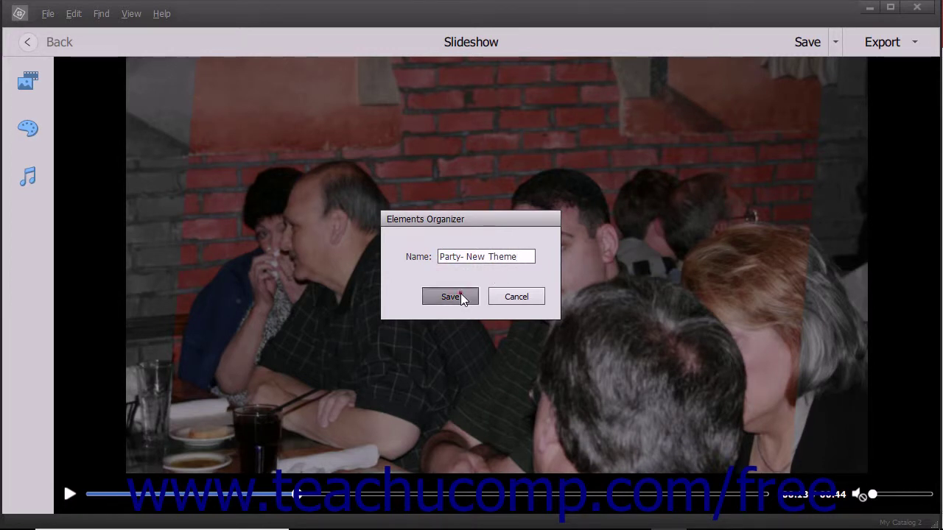